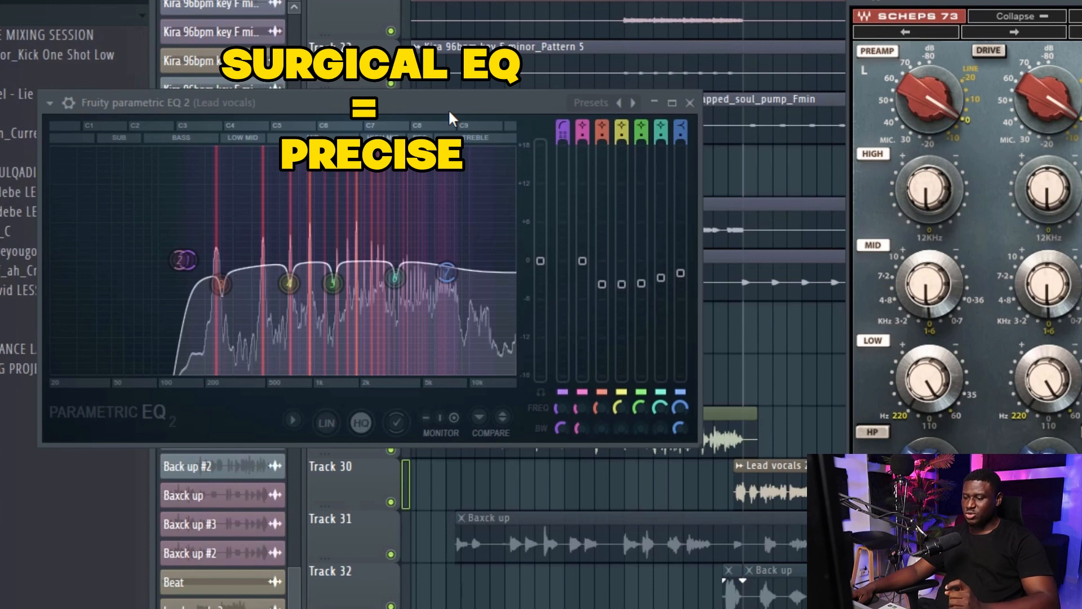
- Try raising and lowering the gain of EQ band 5 at about 1290 Hz on the lead vocals
mouse_move(333, 283)
left_mouse_down()
mouse_move(333, 220)
mouse_move(326, 263)
left_mouse_up()
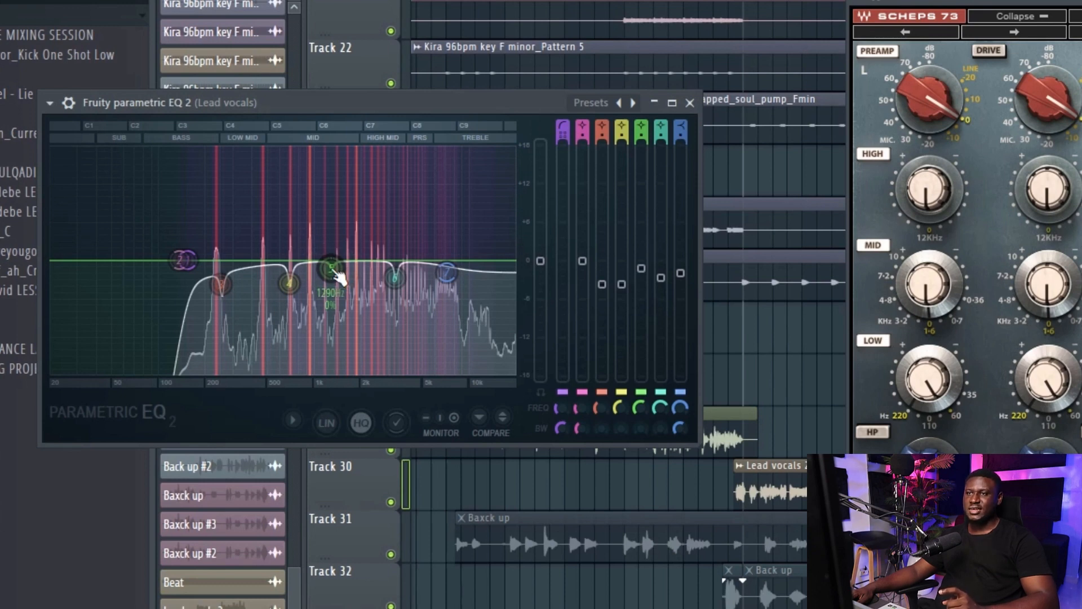
left_click_drag(641, 269, 641, 263)
left_click_drag(331, 215, 331, 291)
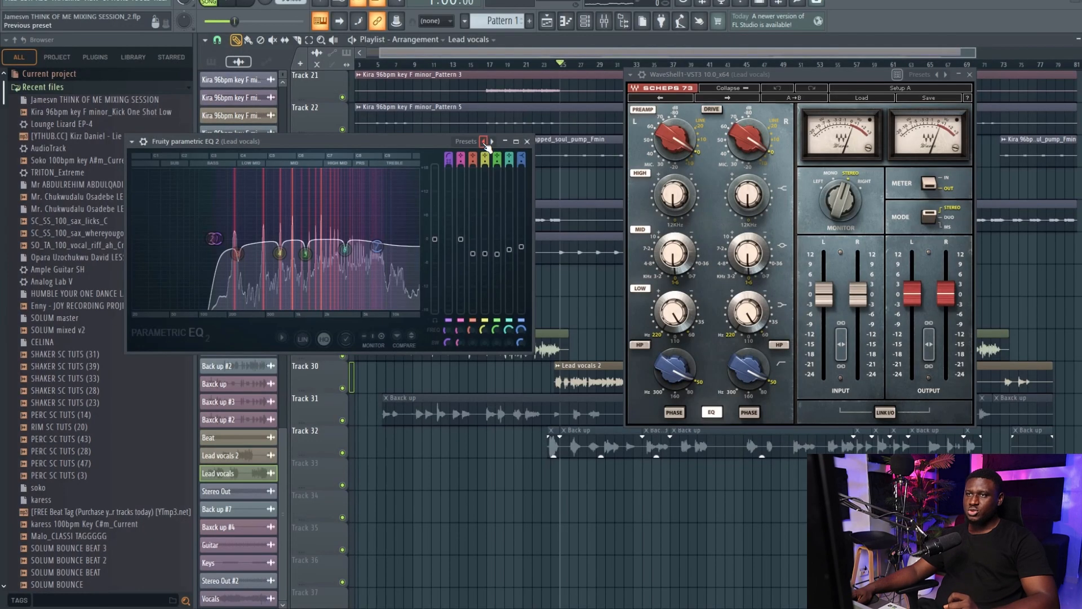
- Reset the lead vocals' Fruity parametric EQ 2 to the Default preset and shift its window slightly
left_click(485, 145)
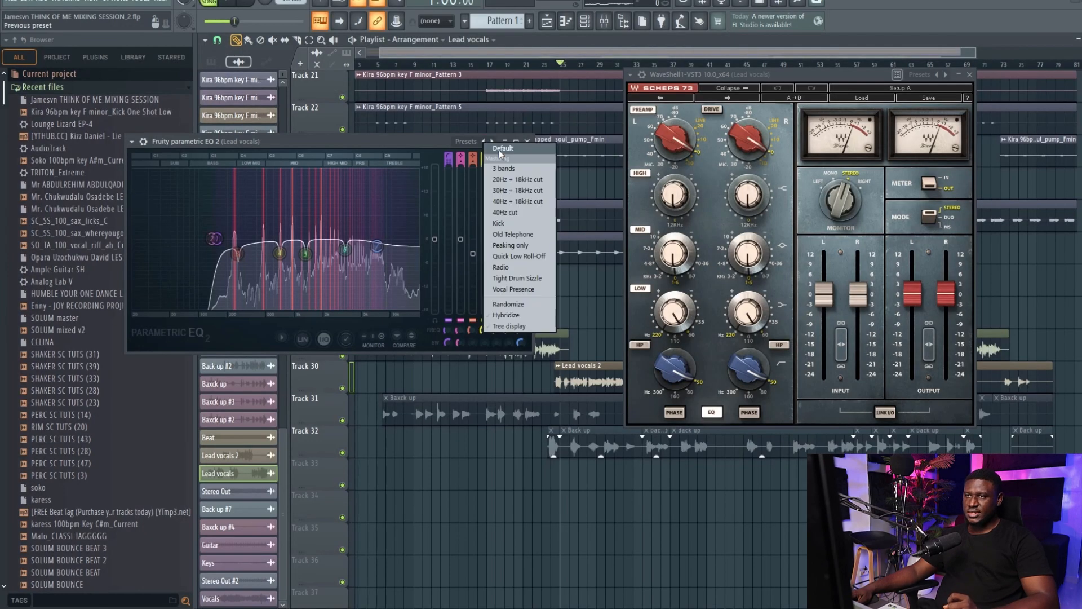
left_click(503, 150)
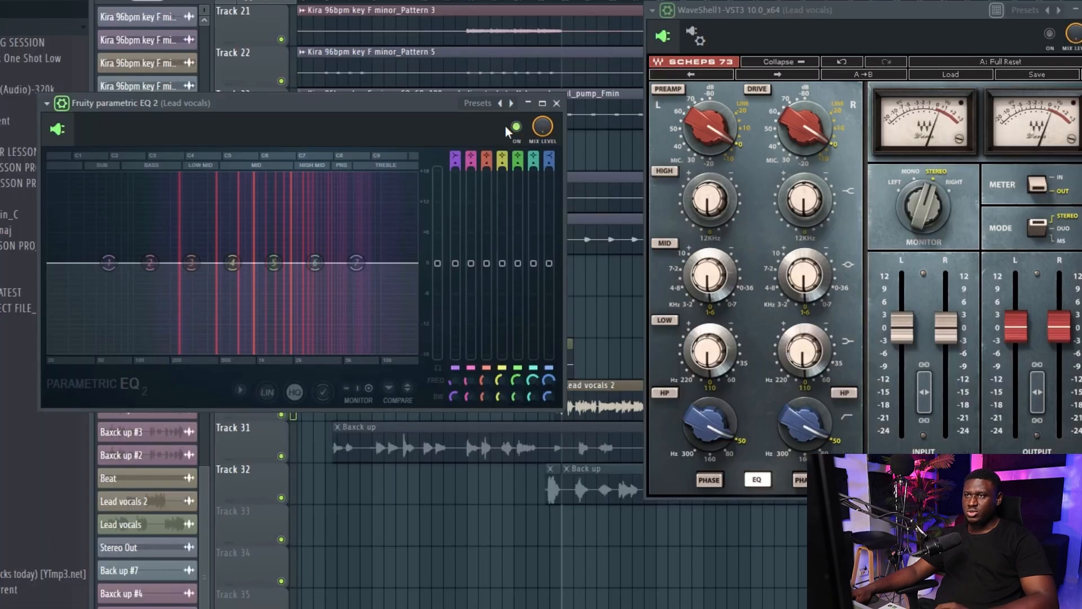
left_click_drag(421, 107, 443, 102)
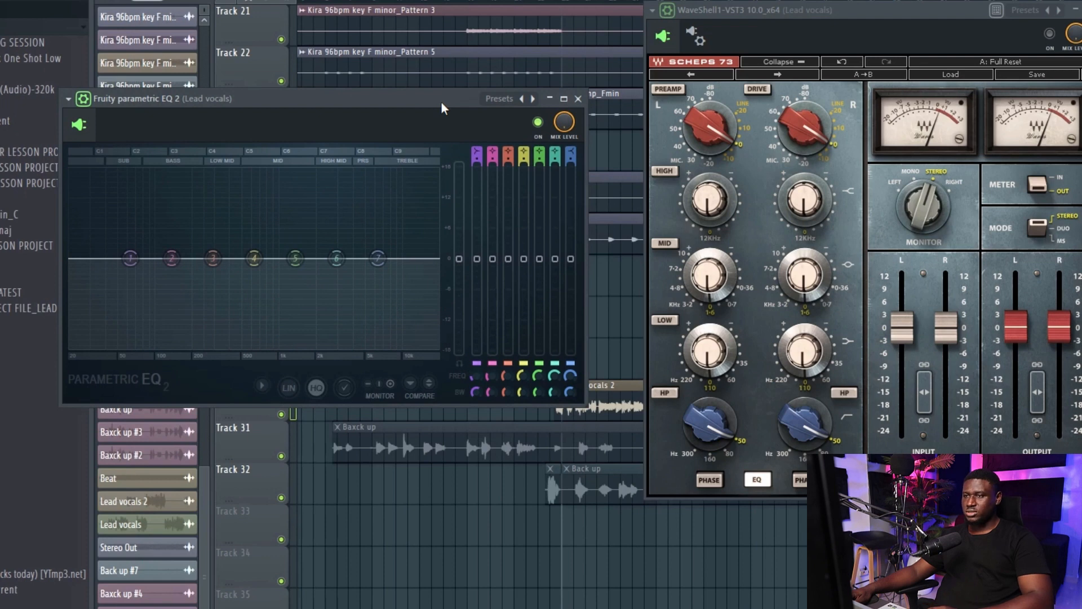
- Play the lead vocals with the flat EQ while placing both plugin windows below the vocal tracks
key("space")
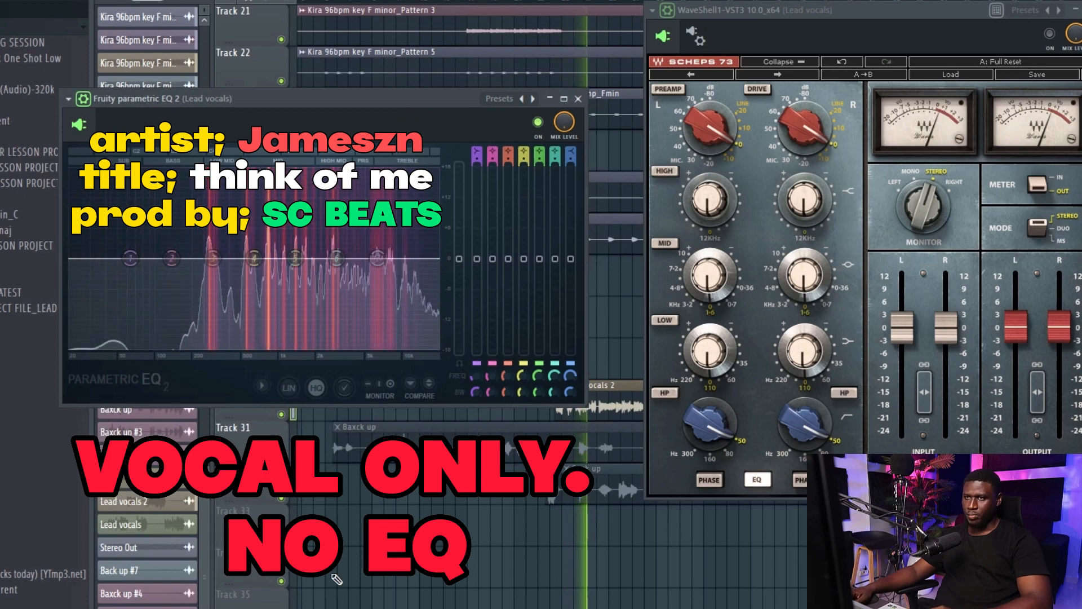
scroll(454, 38, "down", 3)
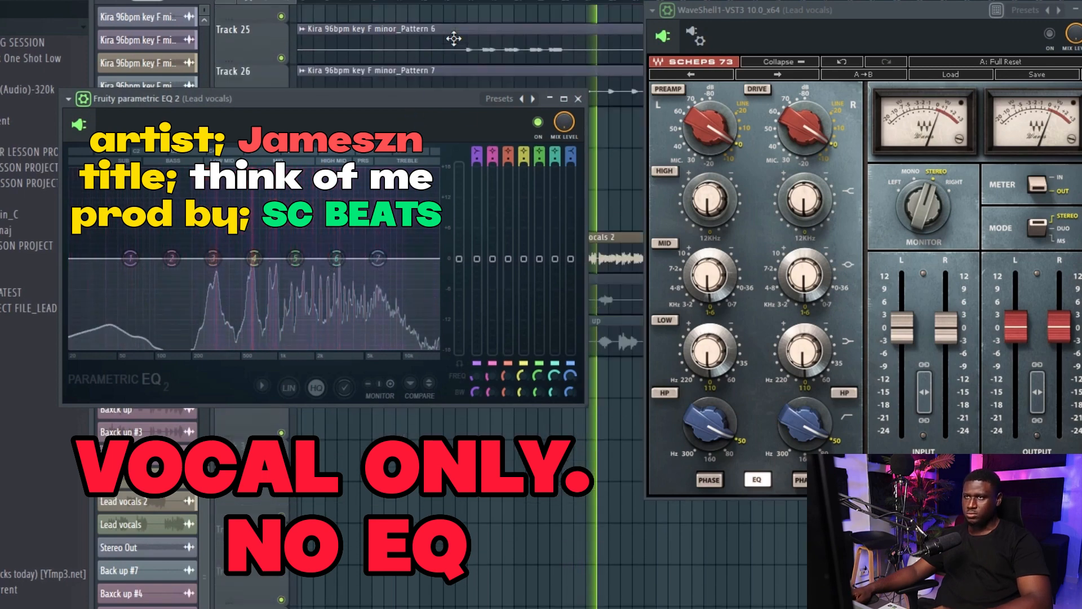
scroll(454, 38, "down", 1)
left_click_drag(907, 11, 932, 186)
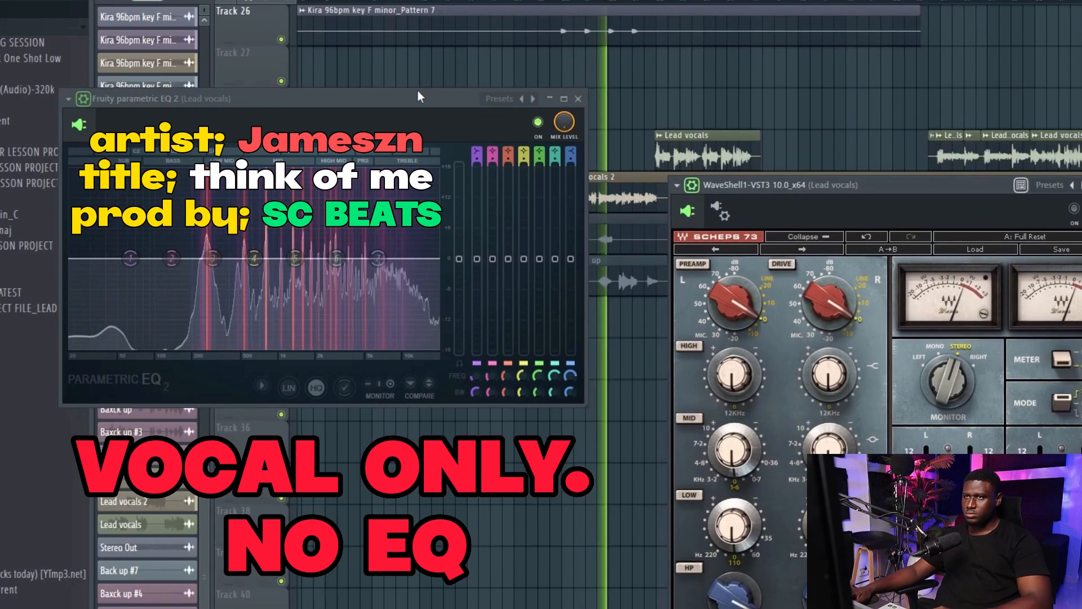
left_click_drag(418, 97, 447, 186)
scroll(396, 213, "down", 3)
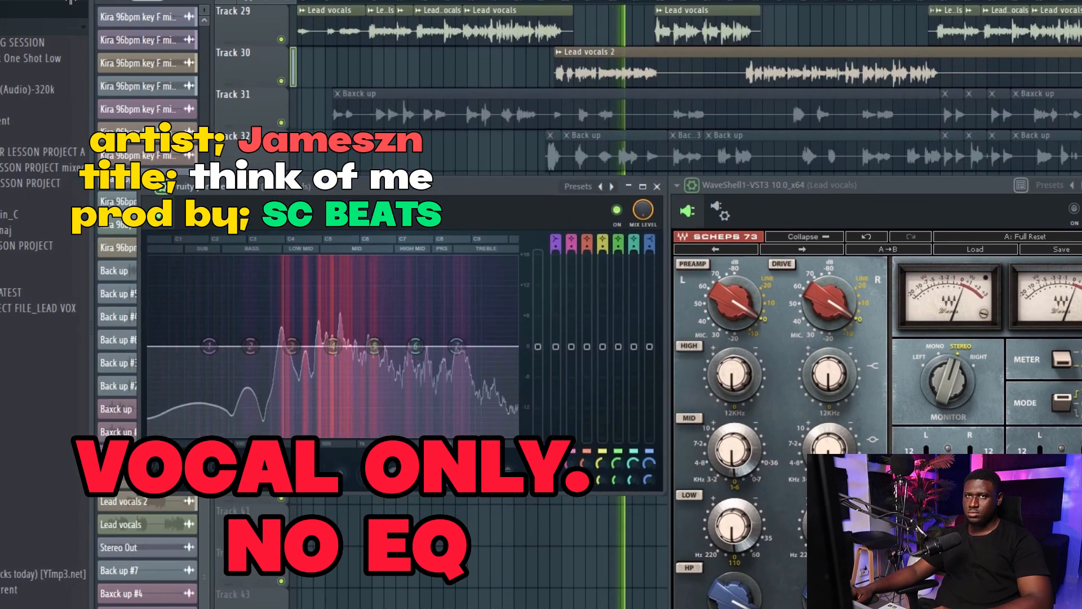
- Collapse the browser's file lists, nudge the EQ window aside and end the vocal playback
left_click(4, 2)
left_click(17, 22)
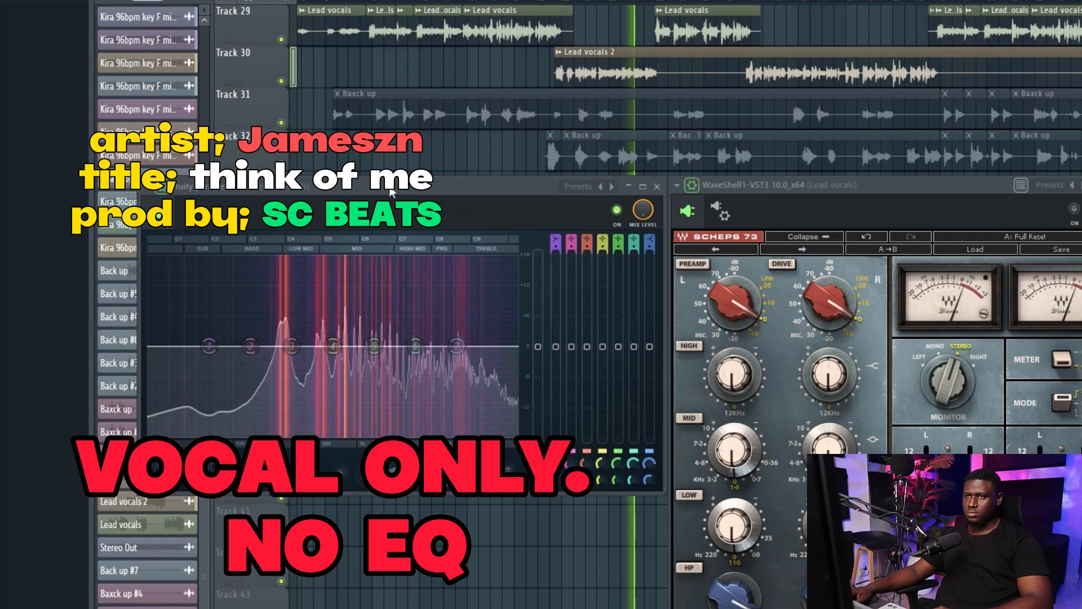
left_click_drag(390, 191, 383, 190)
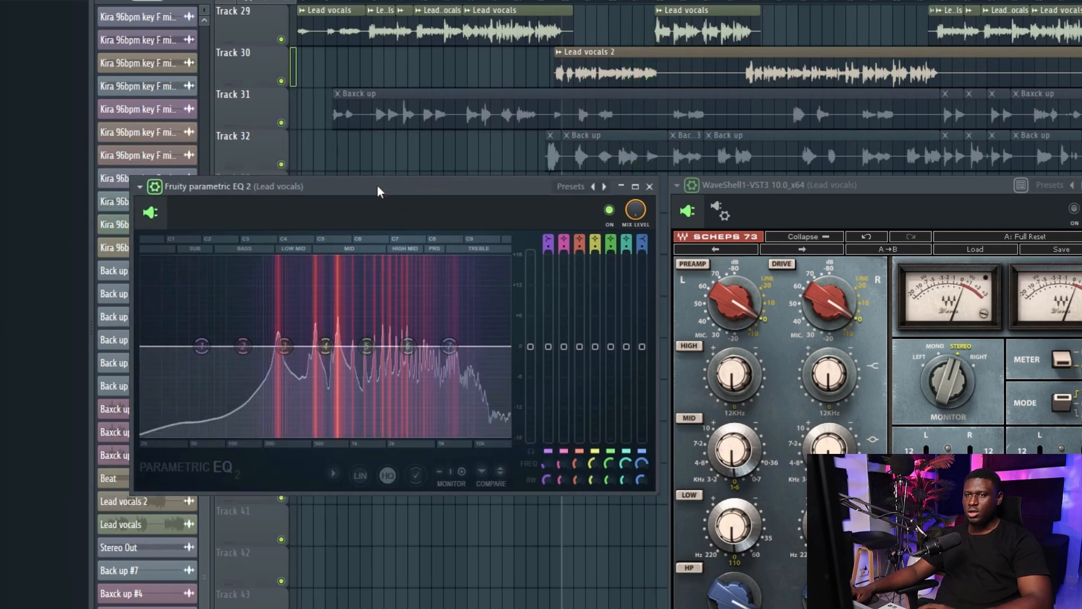
key("space")
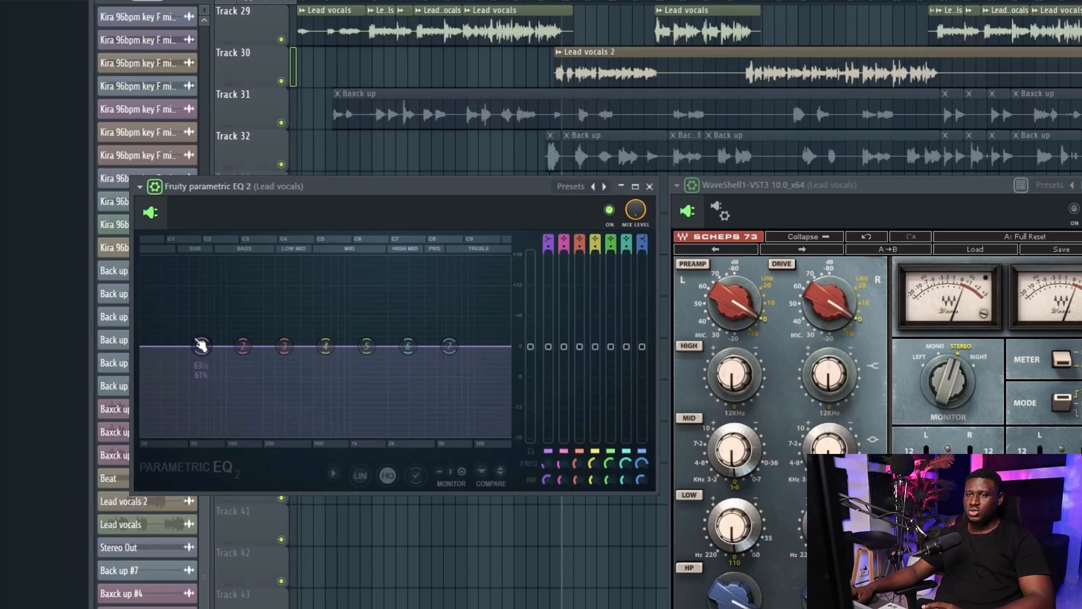
- Change EQ band 1 to a High pass filter with a steeper order and a cutoff at about 134 Hz
left_click_drag(206, 349, 202, 349)
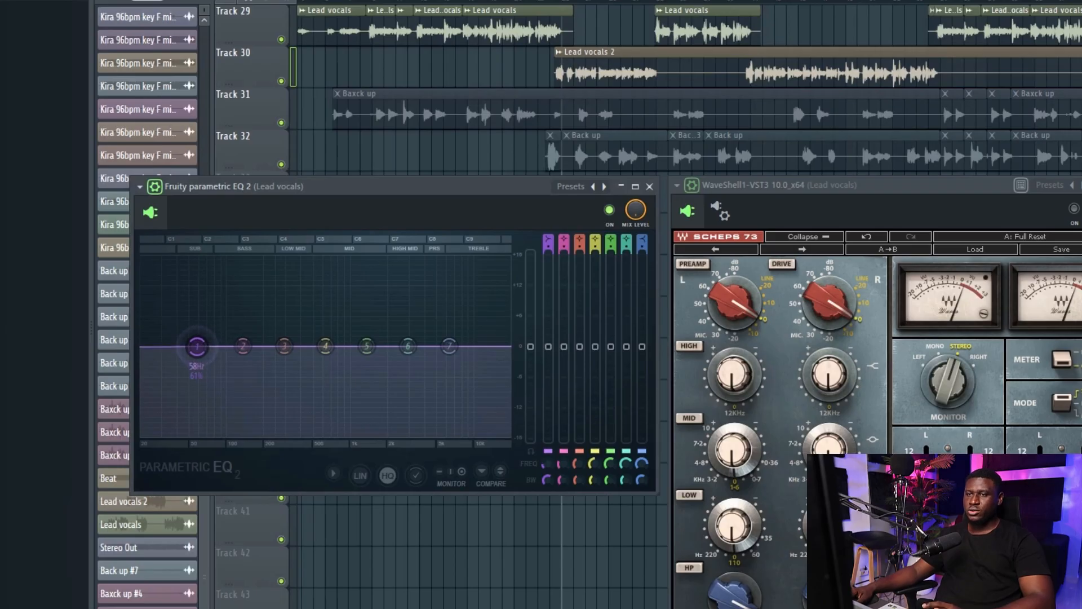
right_click(195, 347)
mouse_move(225, 387)
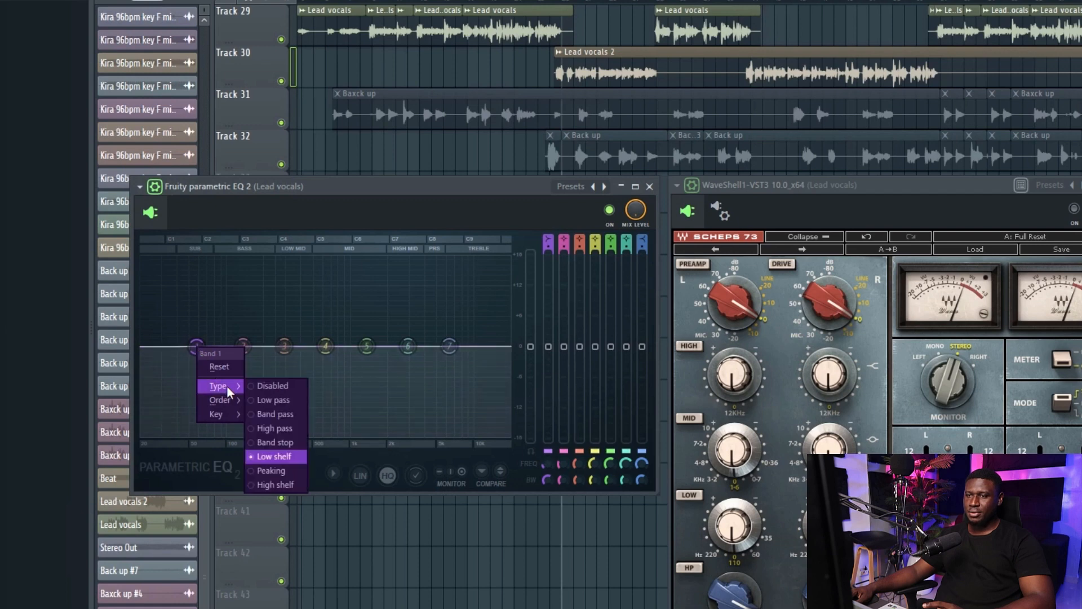
left_click(274, 428)
right_click(197, 347)
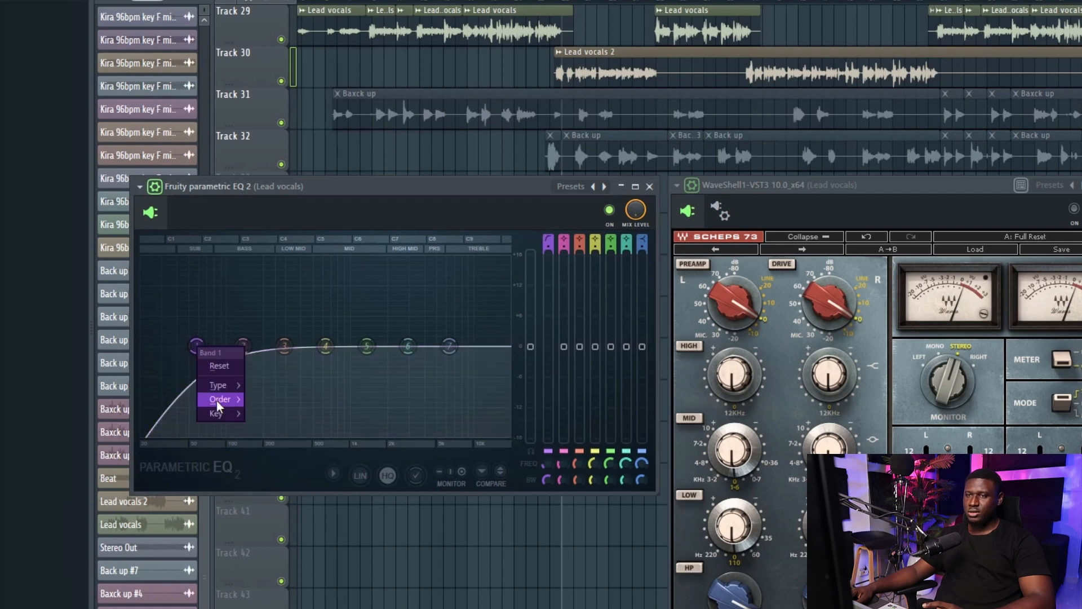
left_click(252, 398)
left_click_drag(196, 346, 235, 346)
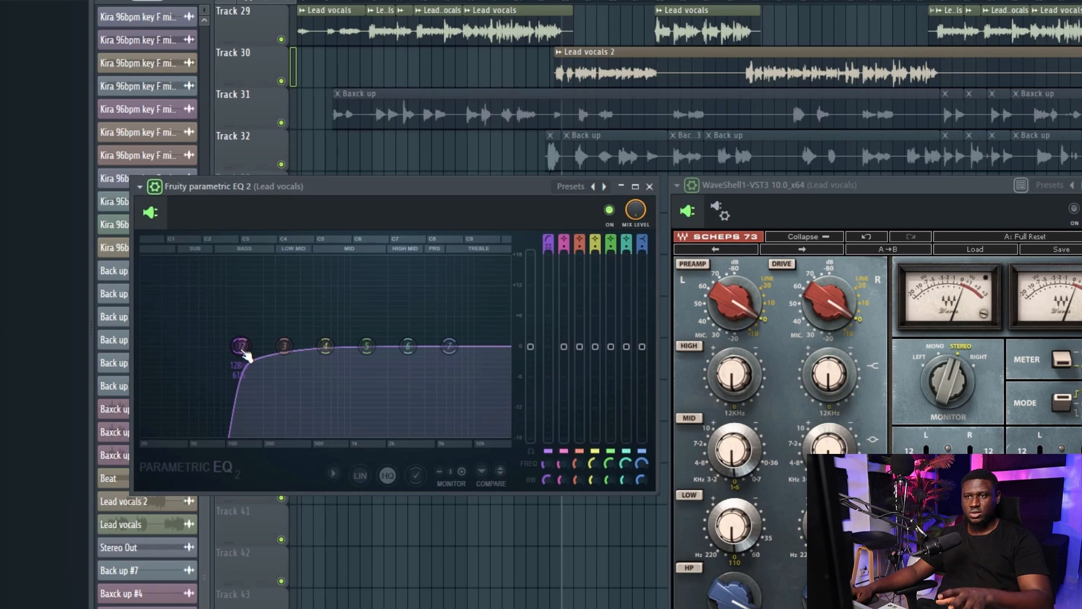
left_click_drag(246, 354, 249, 353)
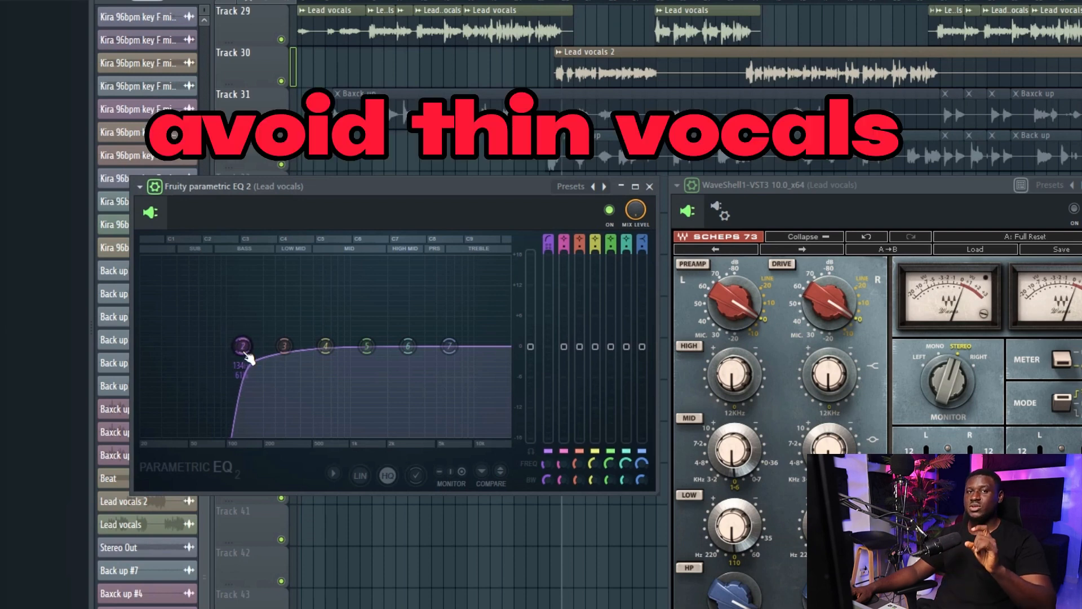
- Compare the lead vocals with and without the high pass filter by playing them with the EQ on and bypassed
key("space")
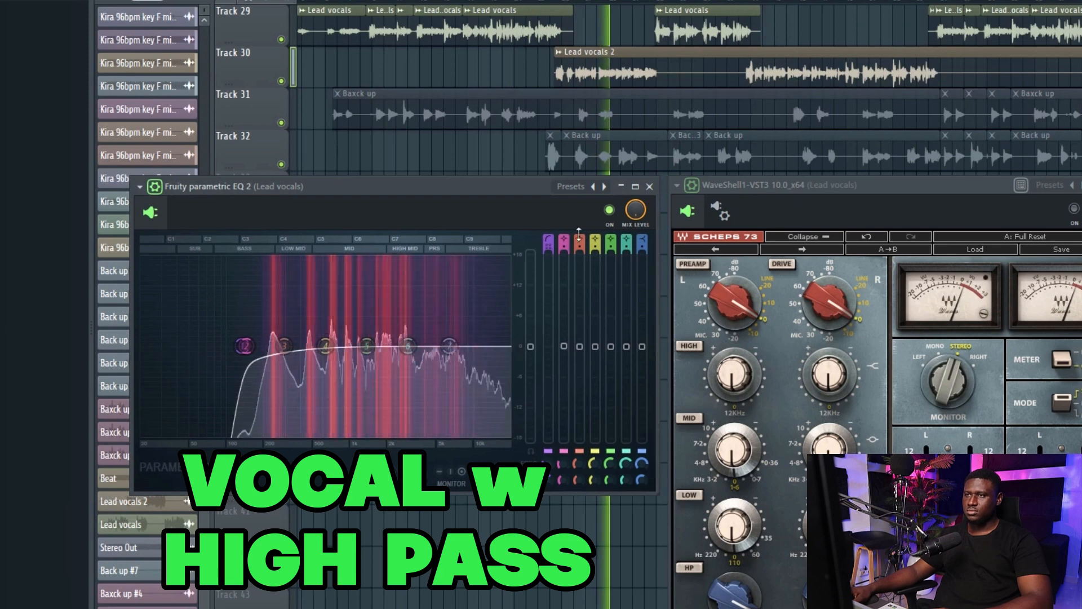
left_click(610, 210)
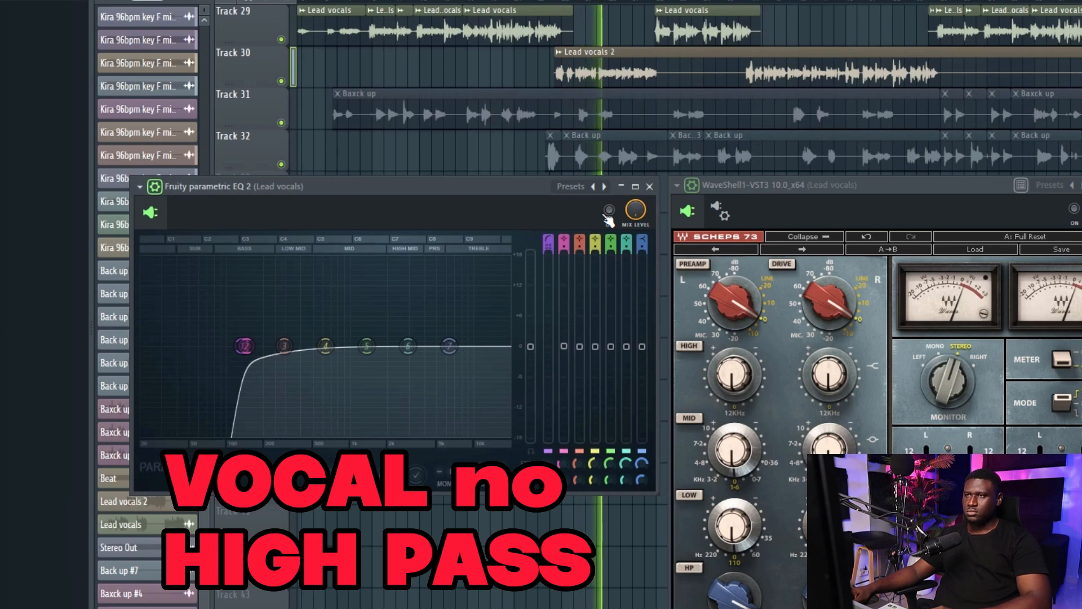
key("space")
left_click(610, 211)
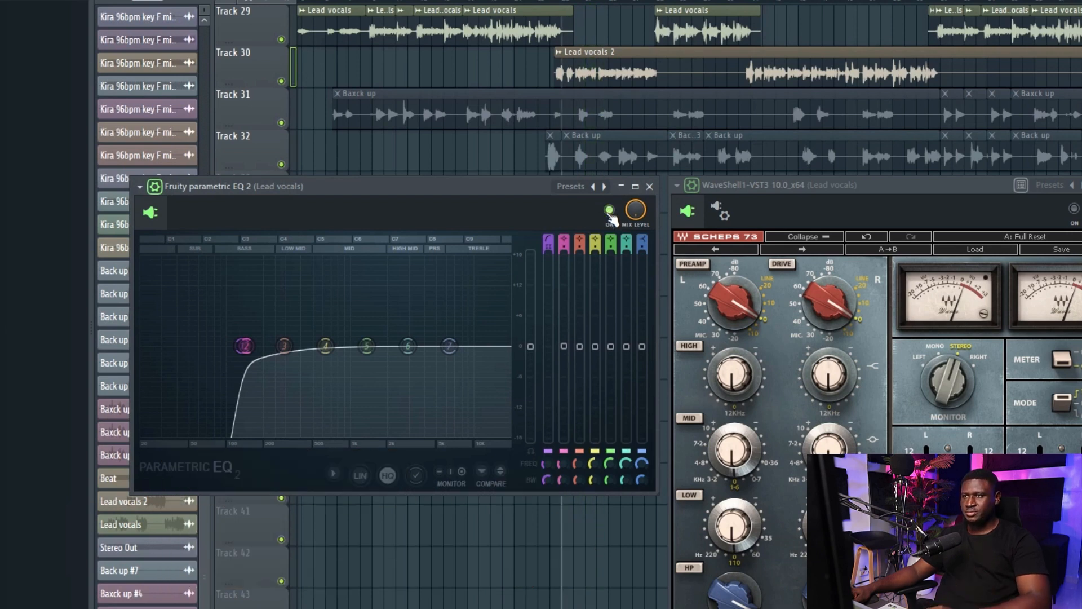
key("space")
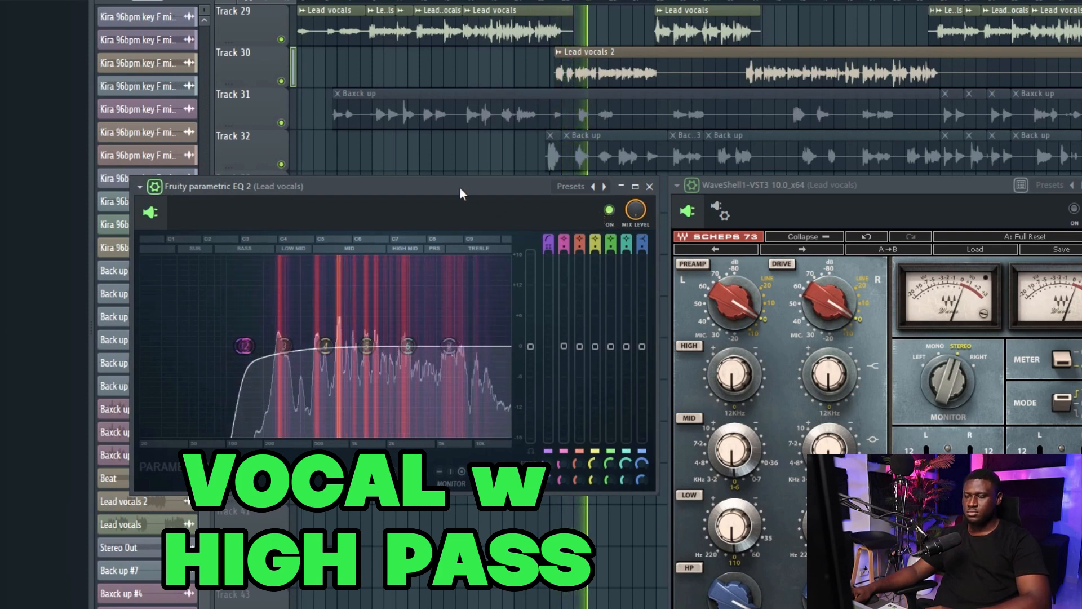
key("space")
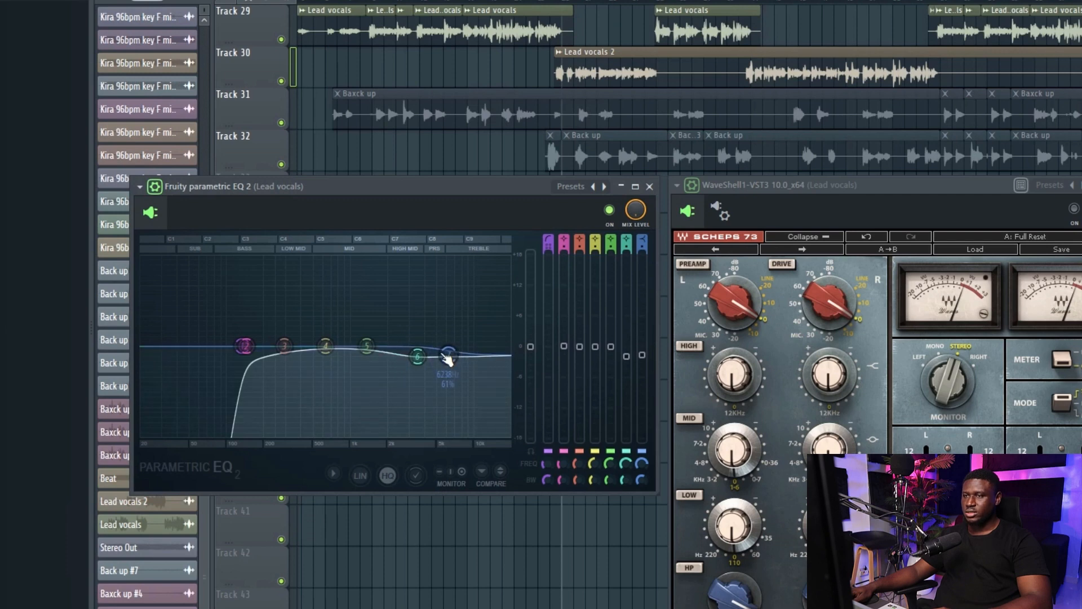
- Compare the lead vocals with and without the high cut on bands 6 and 7 by toggling the EQ during playback
key("space")
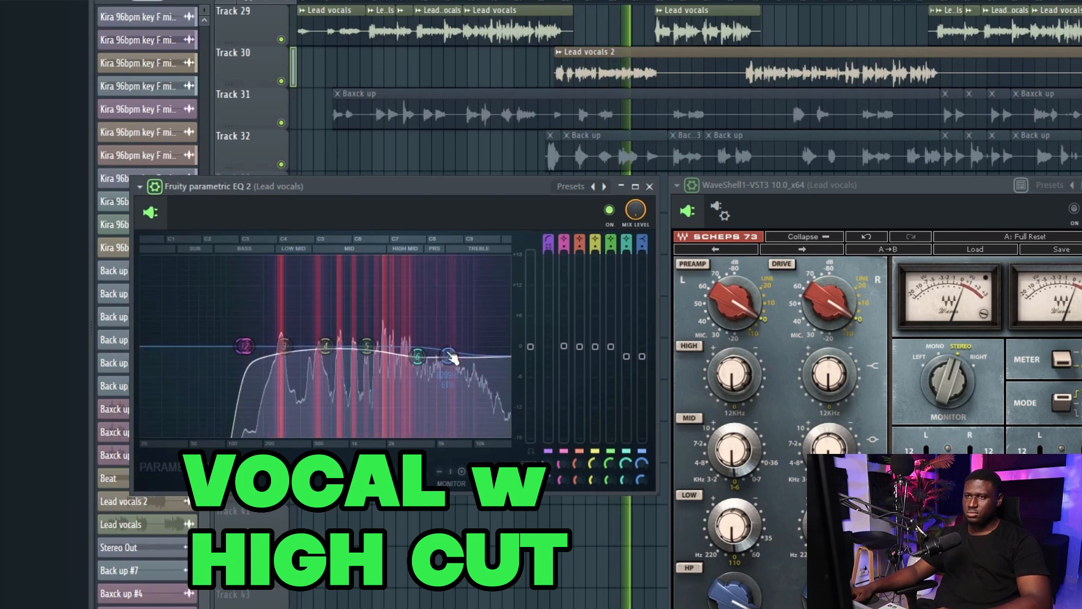
key("space")
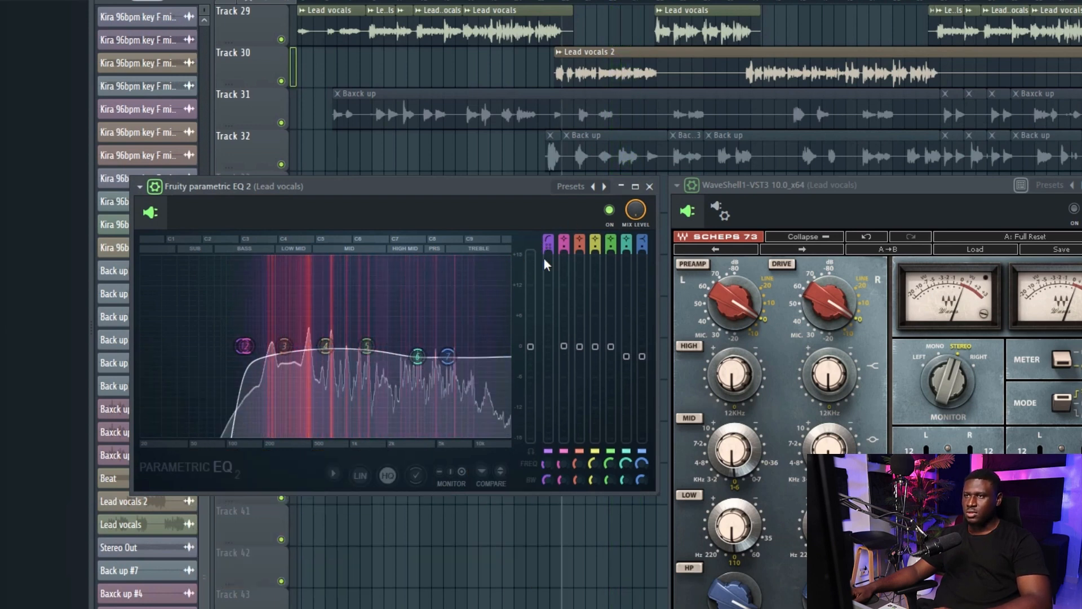
key("space")
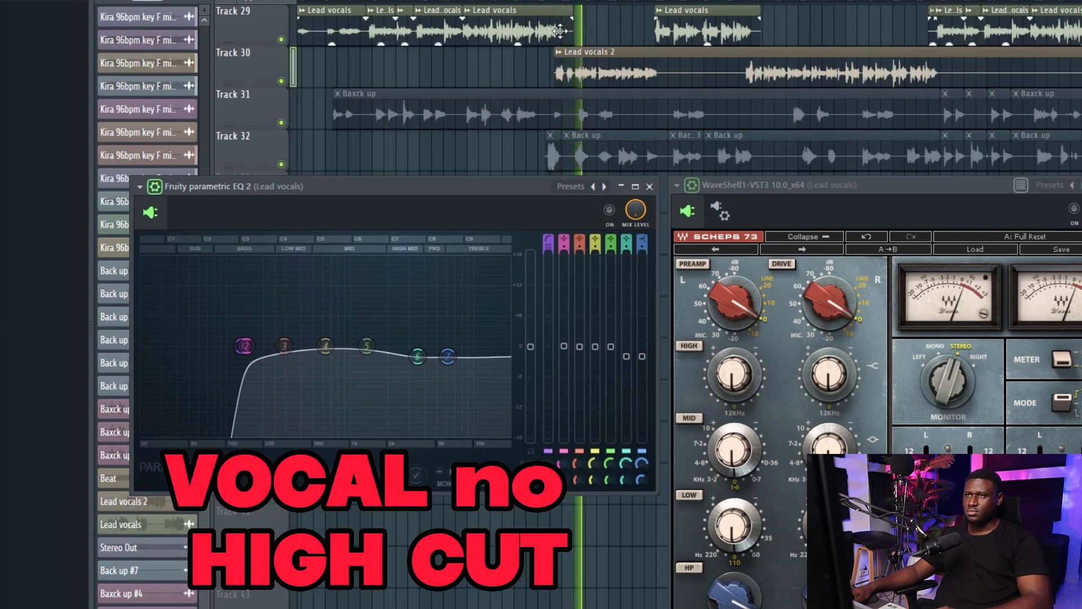
scroll(572, 51, "up", 5)
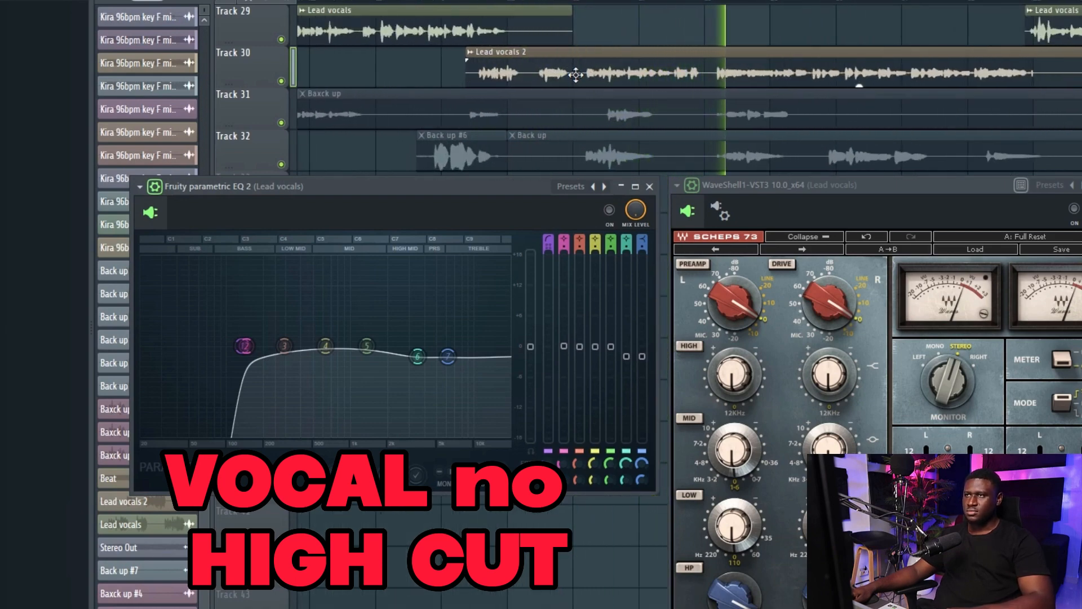
scroll(576, 73, "down", 2)
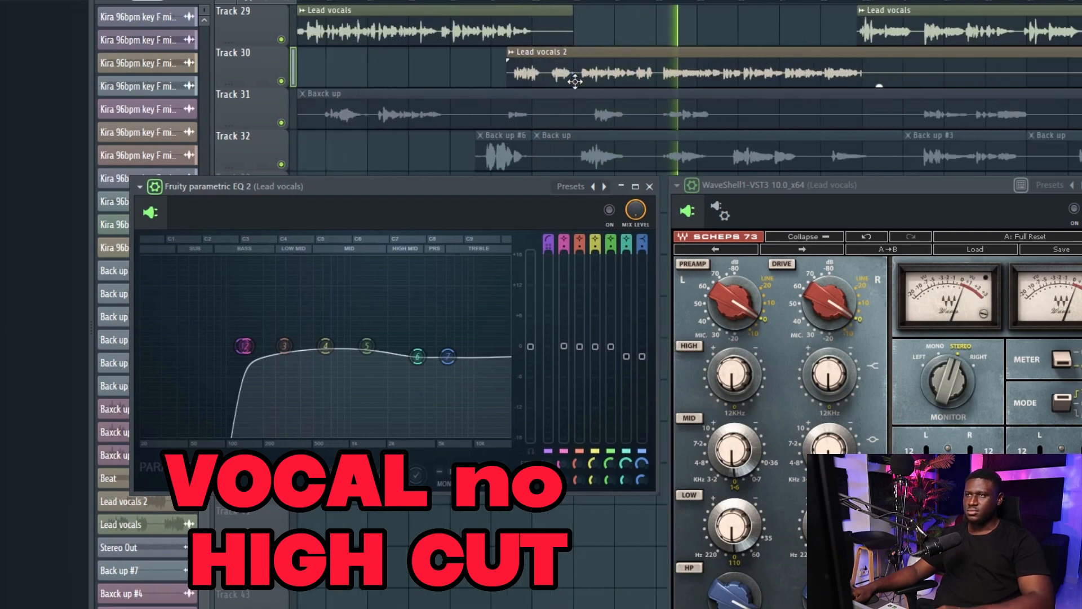
left_click(610, 211)
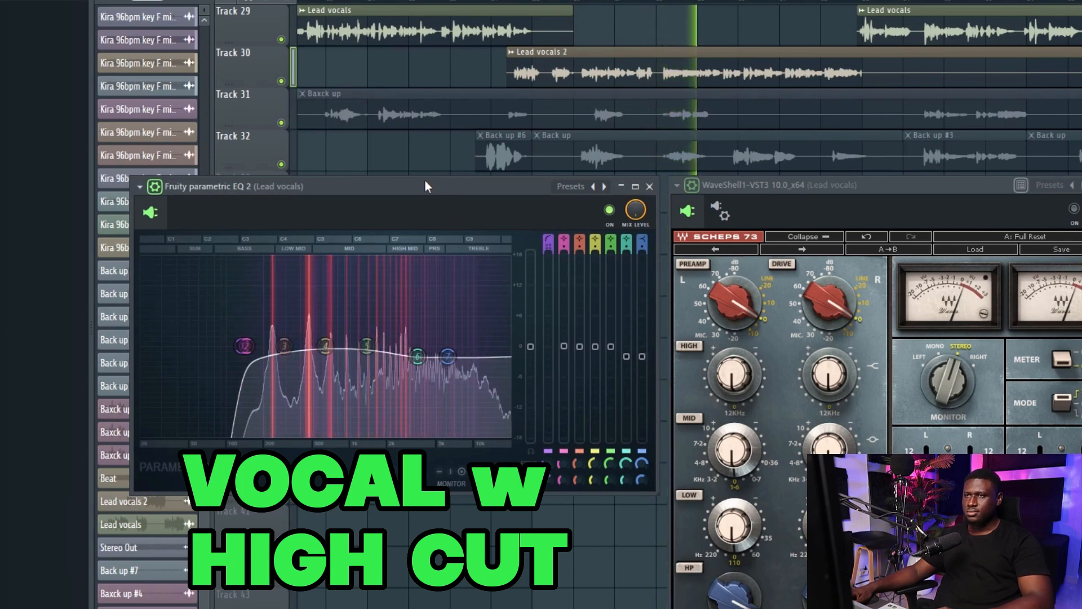
key("space")
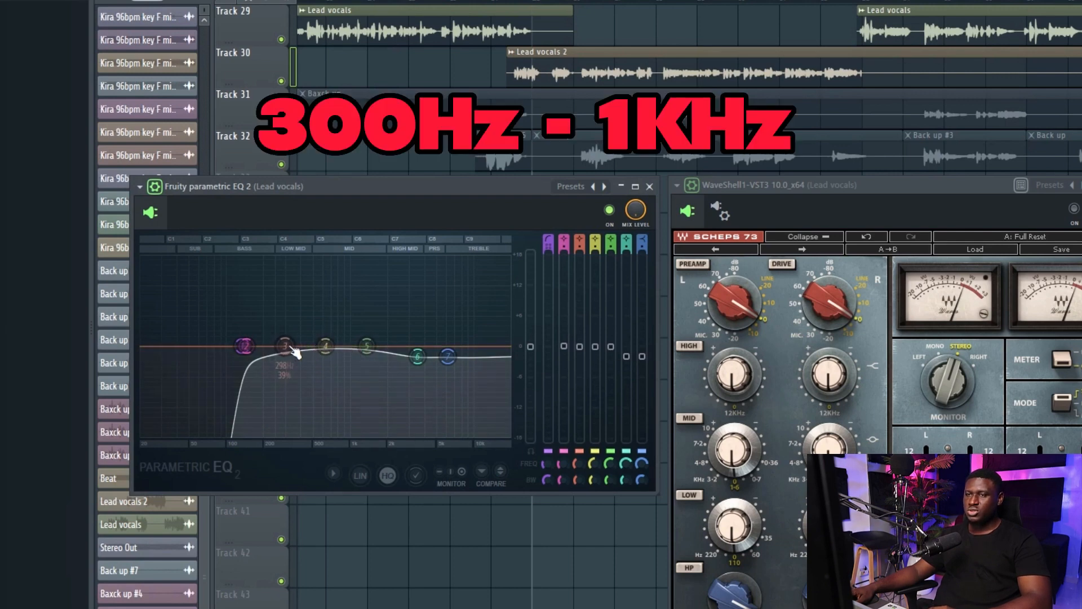
- Sweep EQ band 3 as a narrow boost during playback and turn it into a slight cut at about 284 Hz
left_click_drag(290, 347, 291, 347)
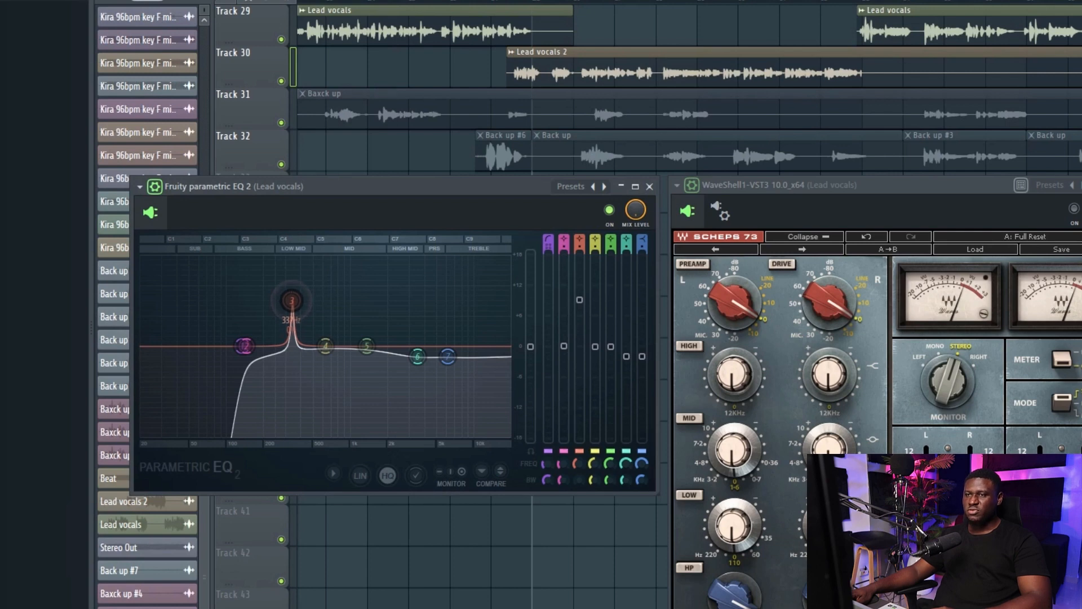
left_click_drag(290, 303, 283, 268)
key("space")
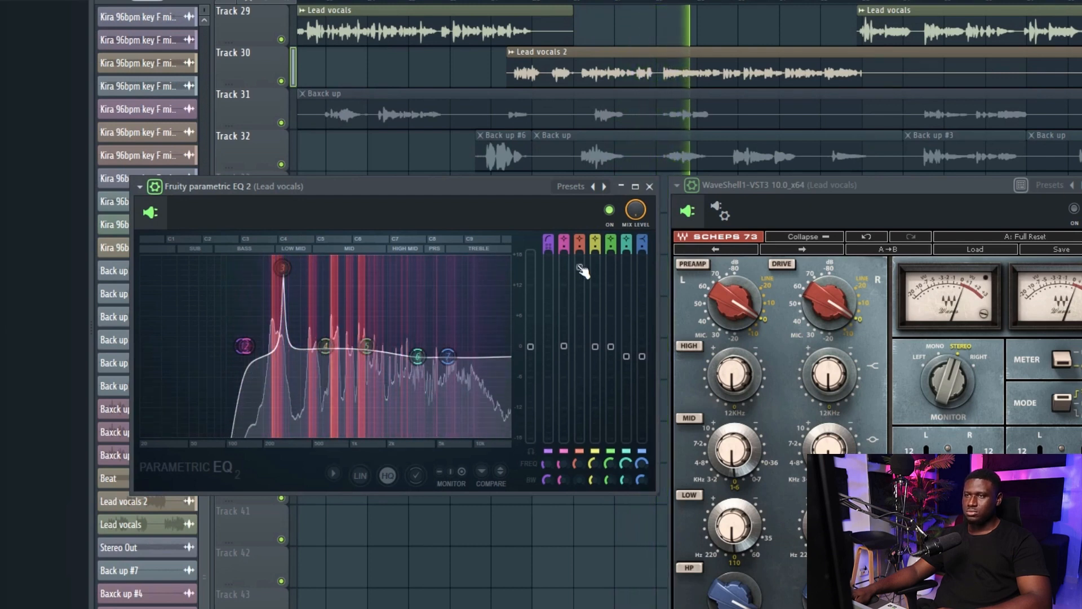
left_click_drag(581, 271, 579, 286)
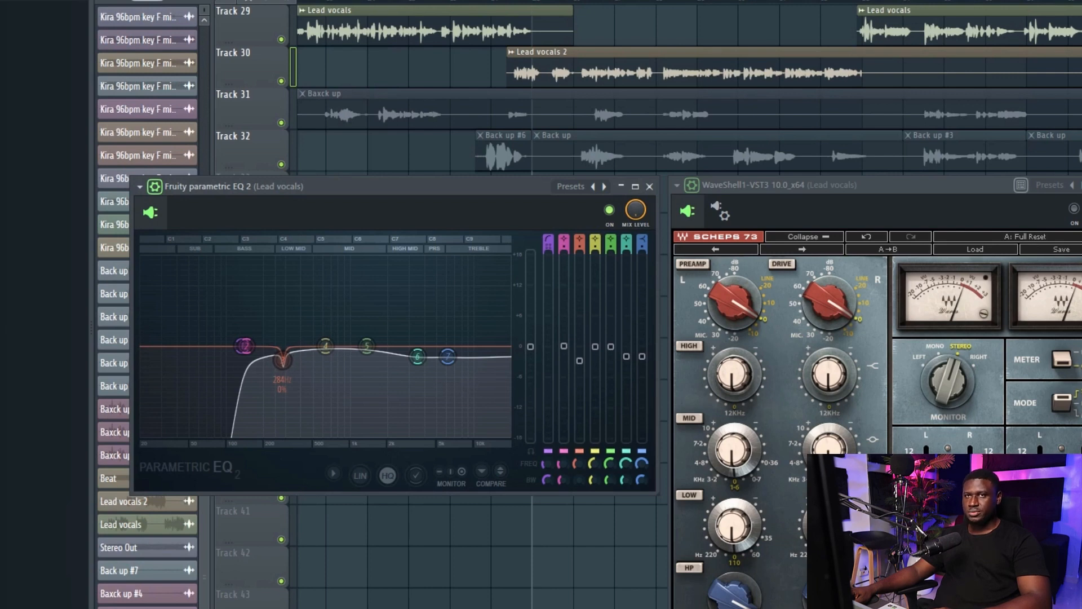
key("space")
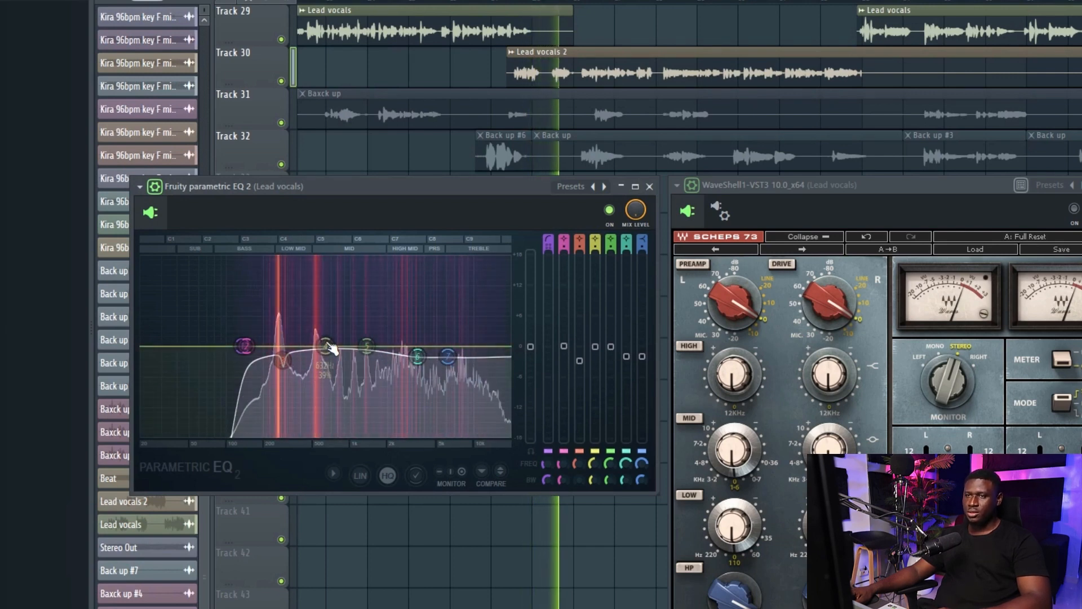
key("space")
- Sweep EQ band 4 as a narrow boost during playback and turn it into a slight cut just below about 760 Hz
left_click_drag(331, 349, 333, 351)
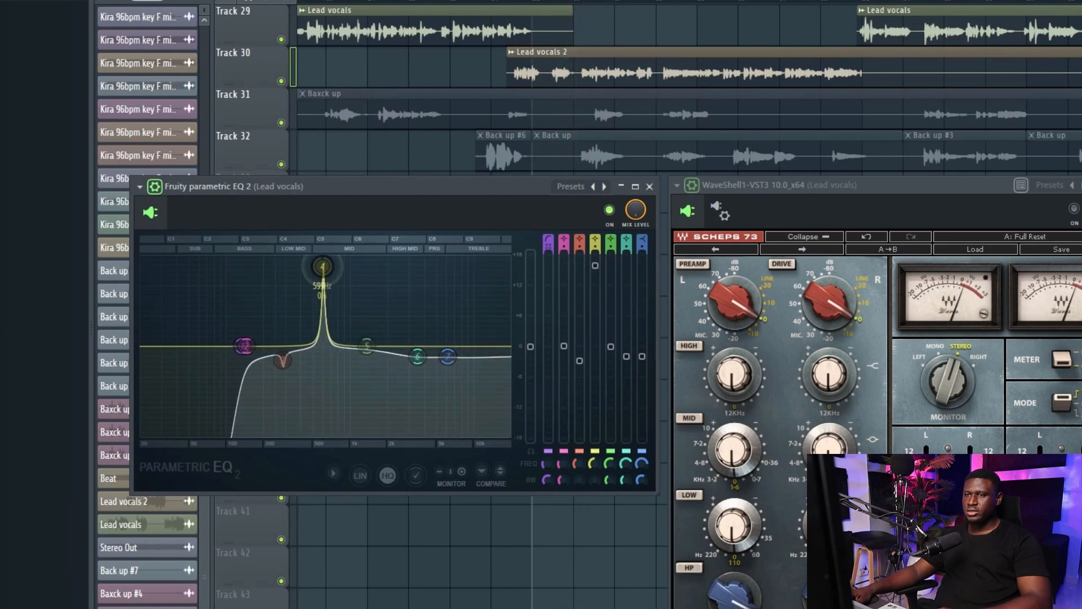
key("space")
mouse_move(327, 265)
left_mouse_down()
mouse_move(316, 264)
mouse_move(345, 263)
mouse_move(319, 262)
mouse_move(335, 260)
left_mouse_up()
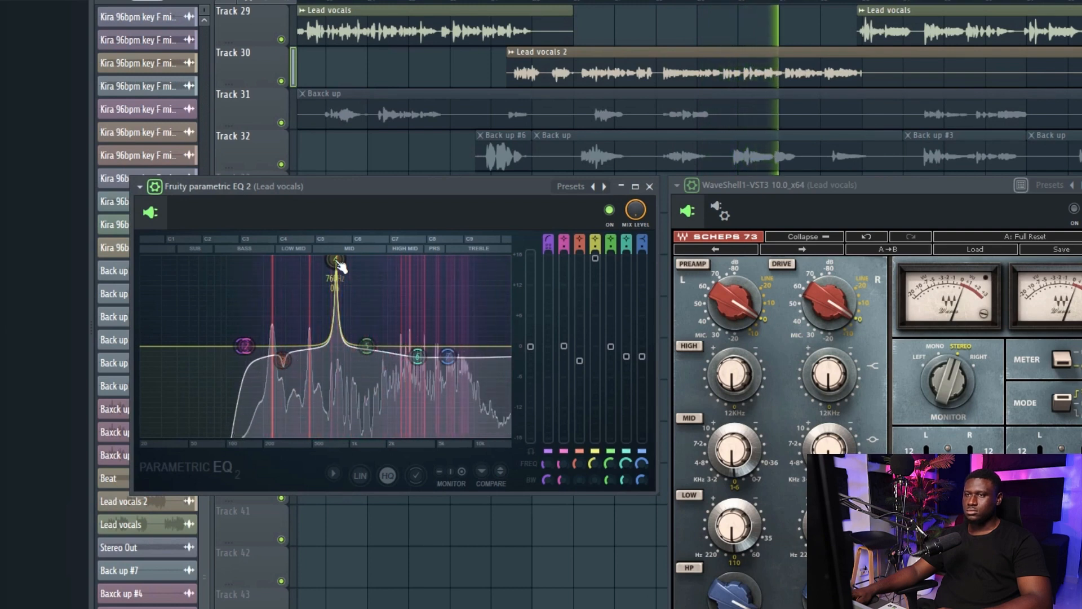
left_click_drag(339, 261, 334, 261)
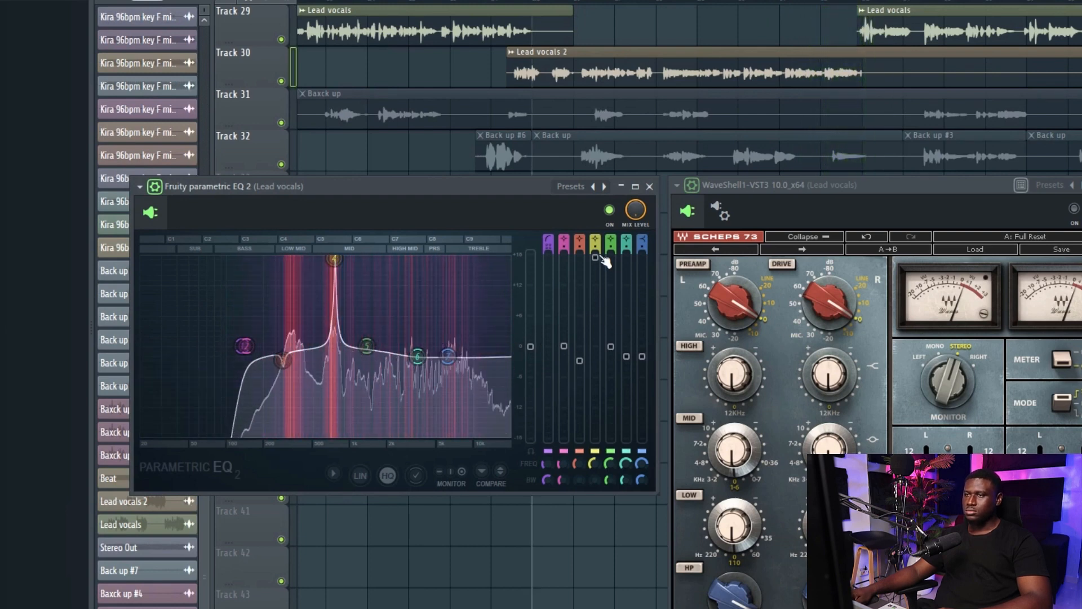
left_click_drag(595, 257, 595, 264)
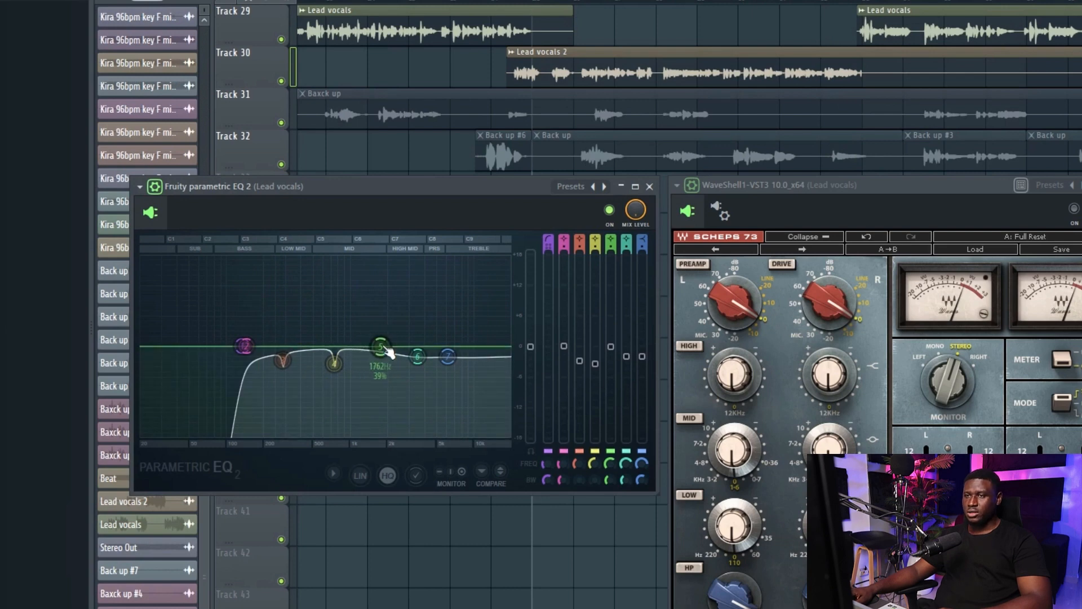
- Sweep EQ band 5 as a narrow boost during playback and turn it into a slight cut at about 1326 Hz
key("space")
left_click_drag(387, 262, 364, 258)
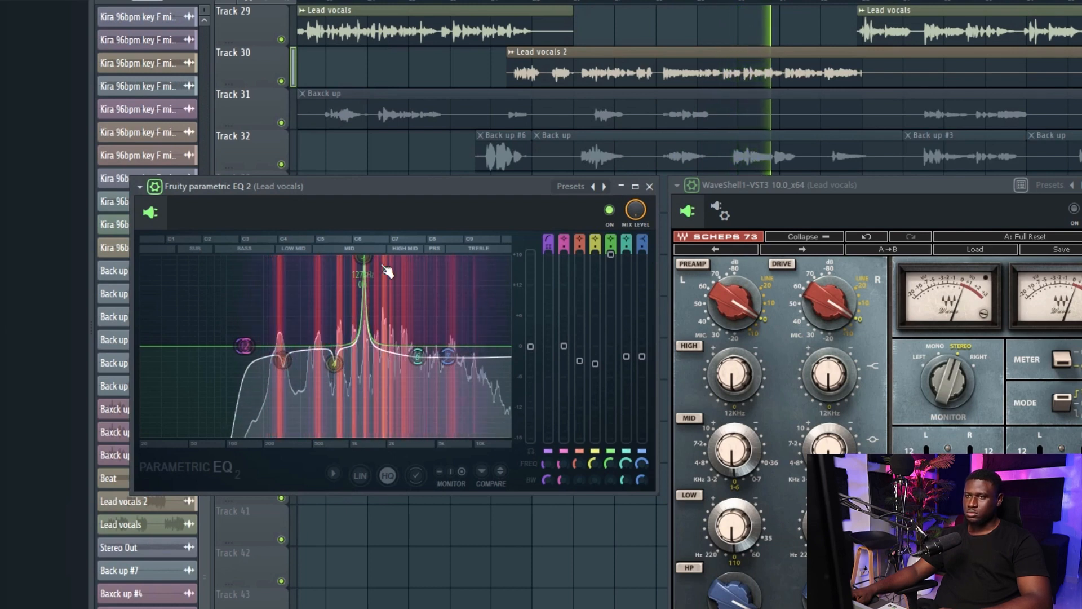
left_click_drag(364, 259, 367, 259)
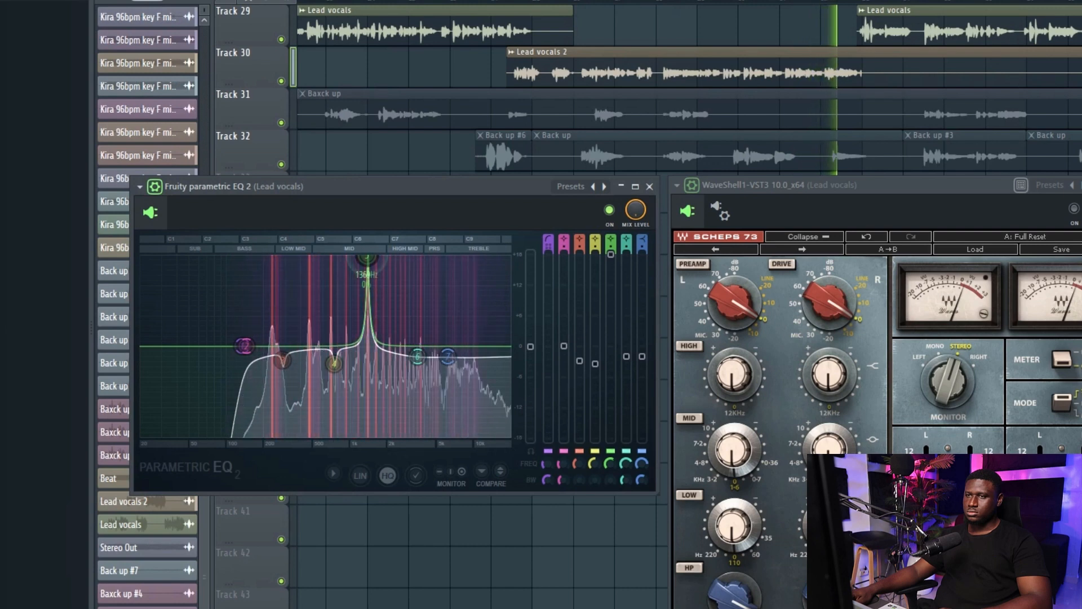
left_click_drag(368, 260, 362, 260)
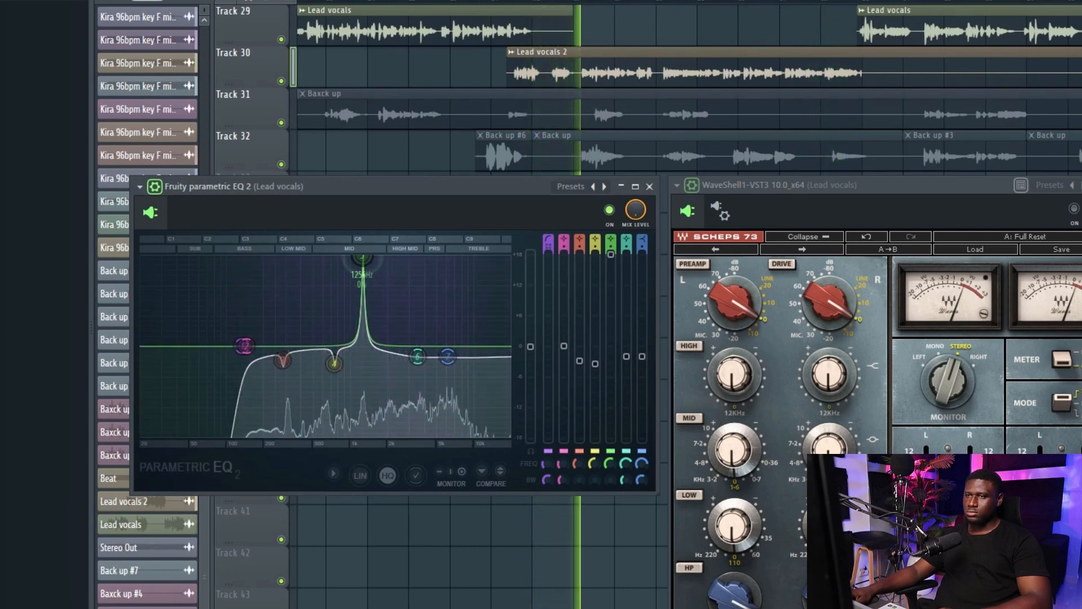
left_click_drag(362, 260, 366, 261)
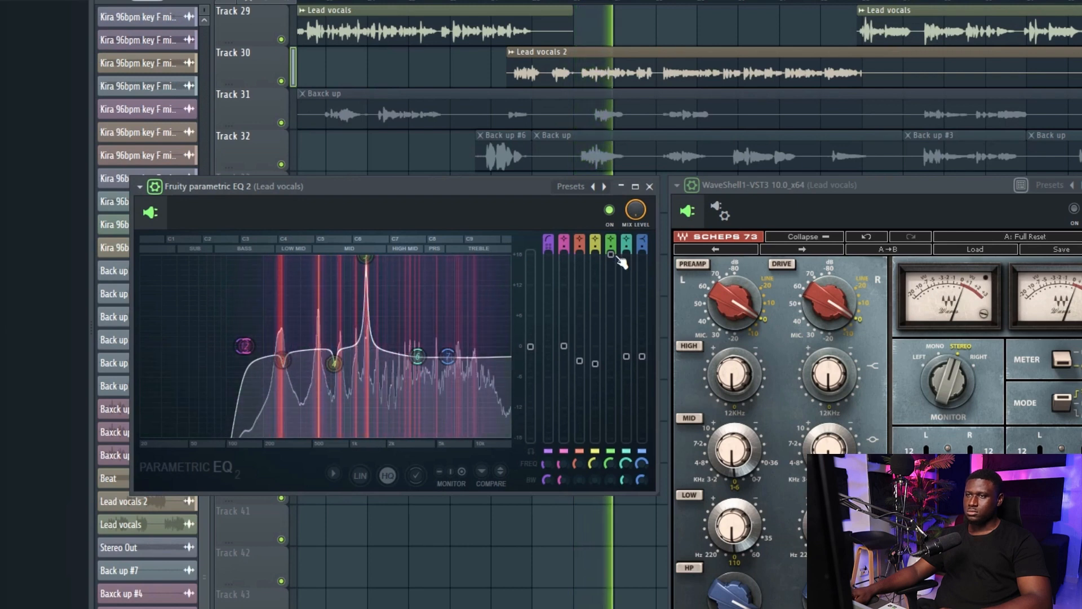
left_click_drag(611, 254, 611, 316)
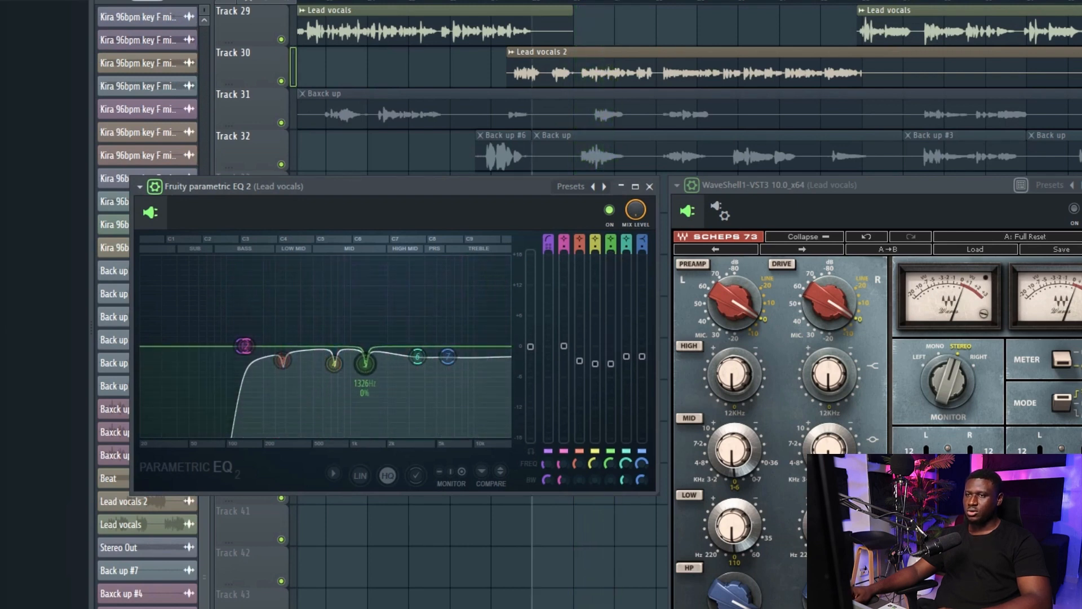
- Compare the lead vocals with and without the surgical EQ by playing them with Fruity parametric EQ 2 bypassed and on
key("space")
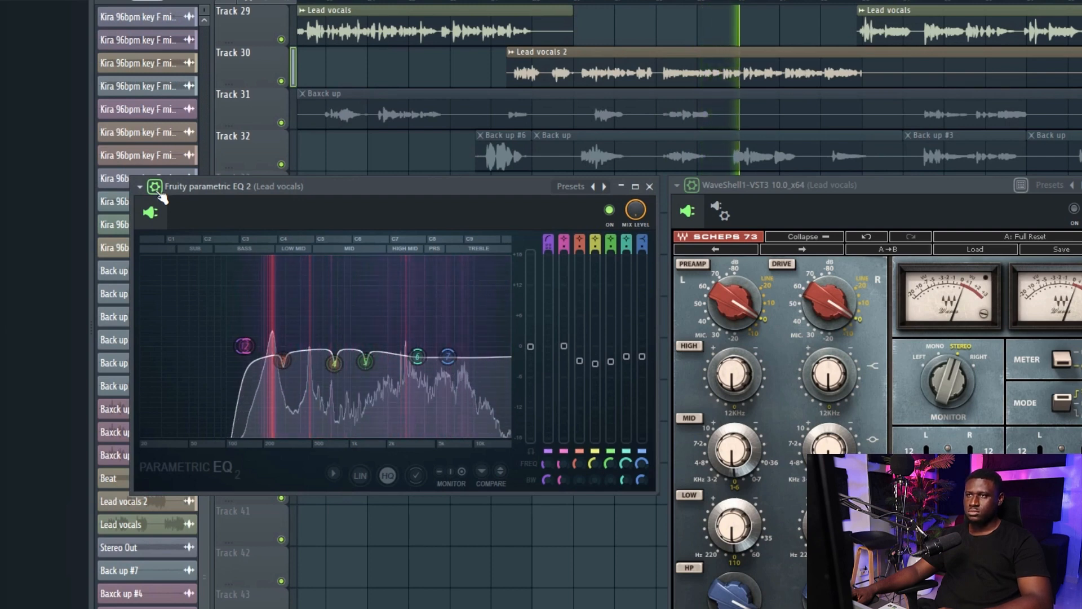
key("space")
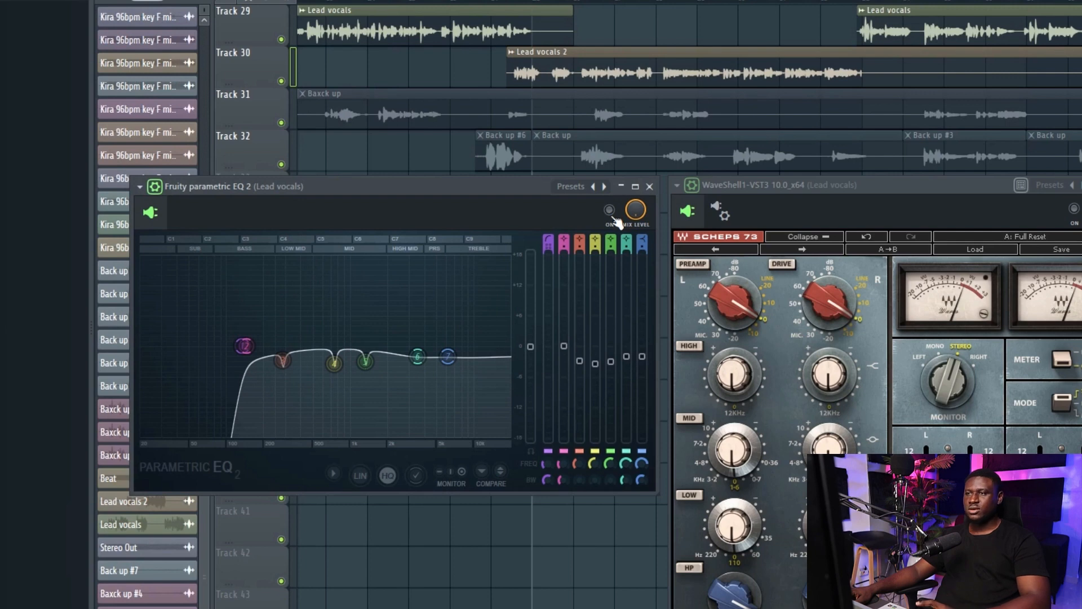
key("space")
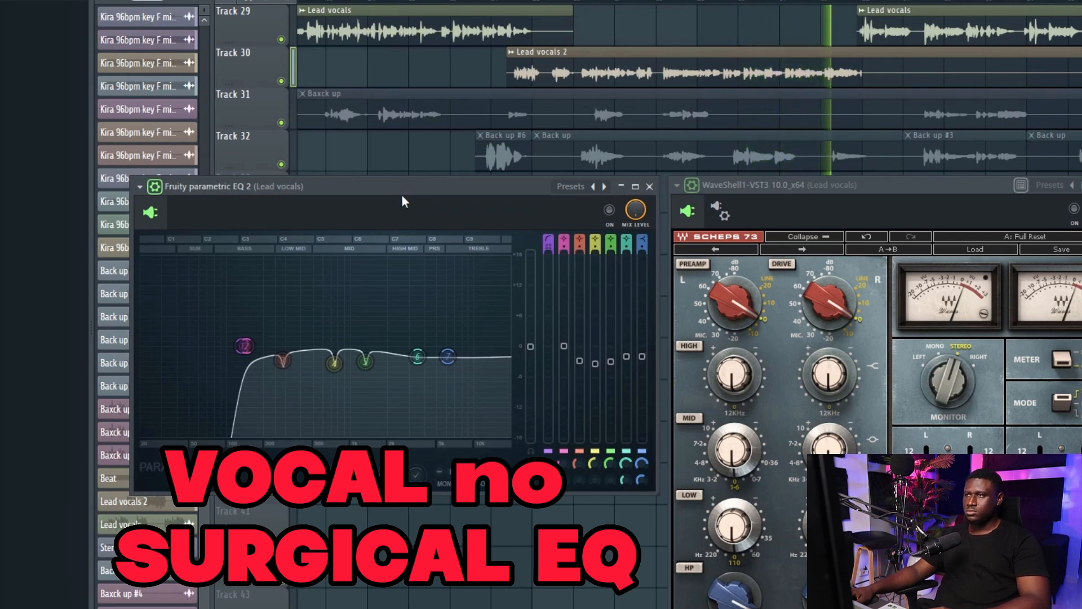
key("space")
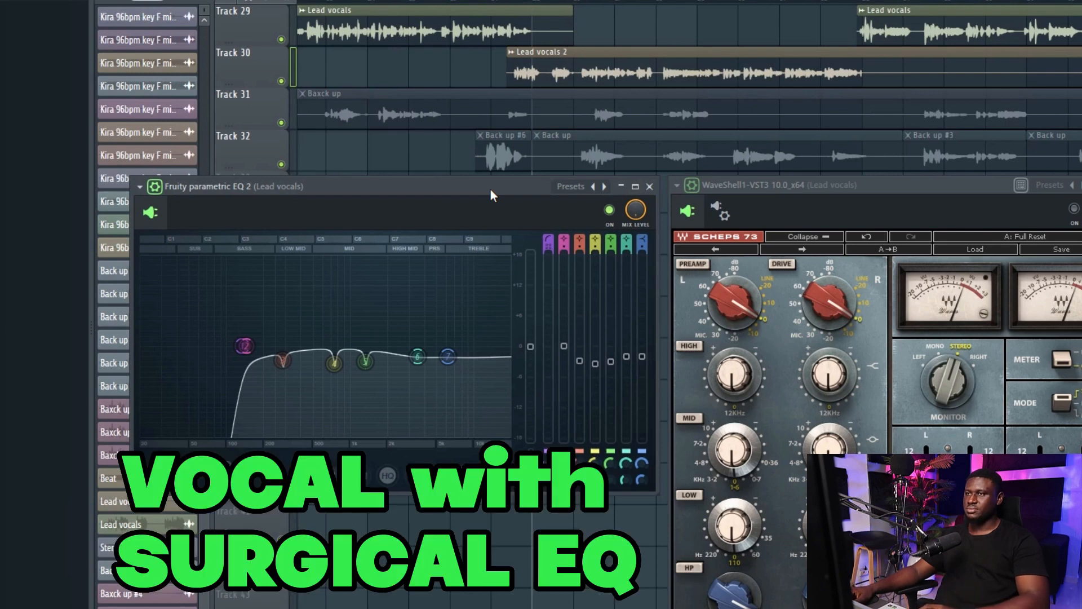
key("space")
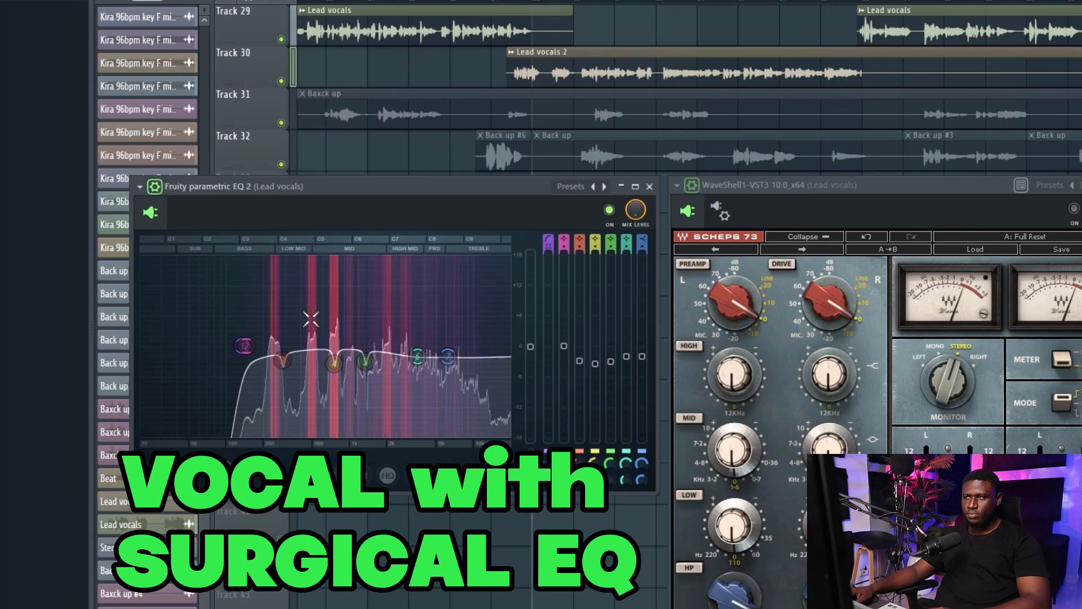
key("space")
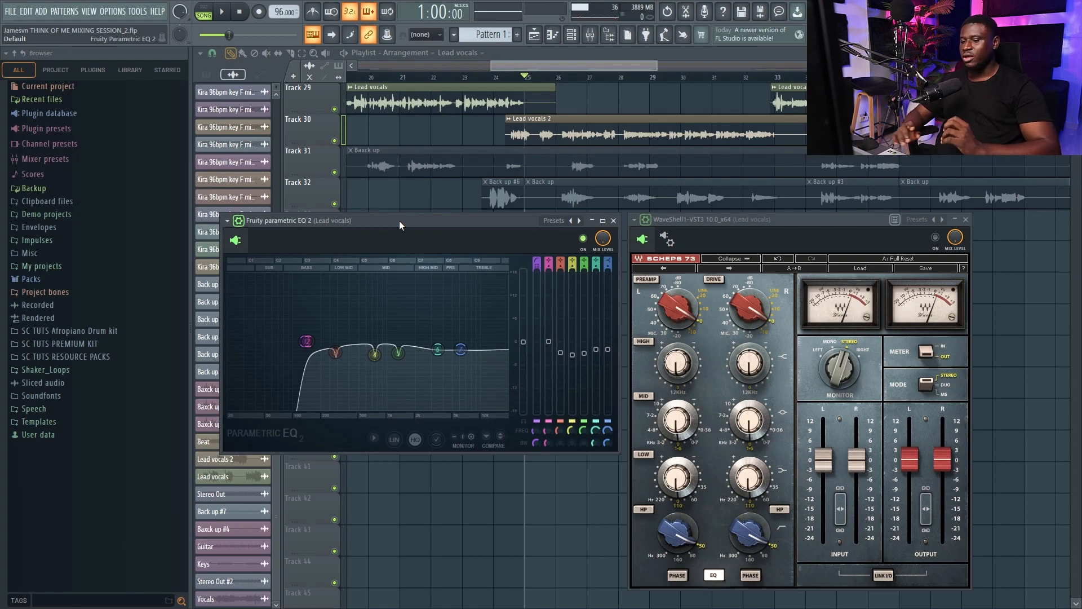
- Reposition the Scheps 73 window and enable the plugin, comparing the lead vocals with it on and bypassed during playback
left_click_drag(701, 223, 692, 216)
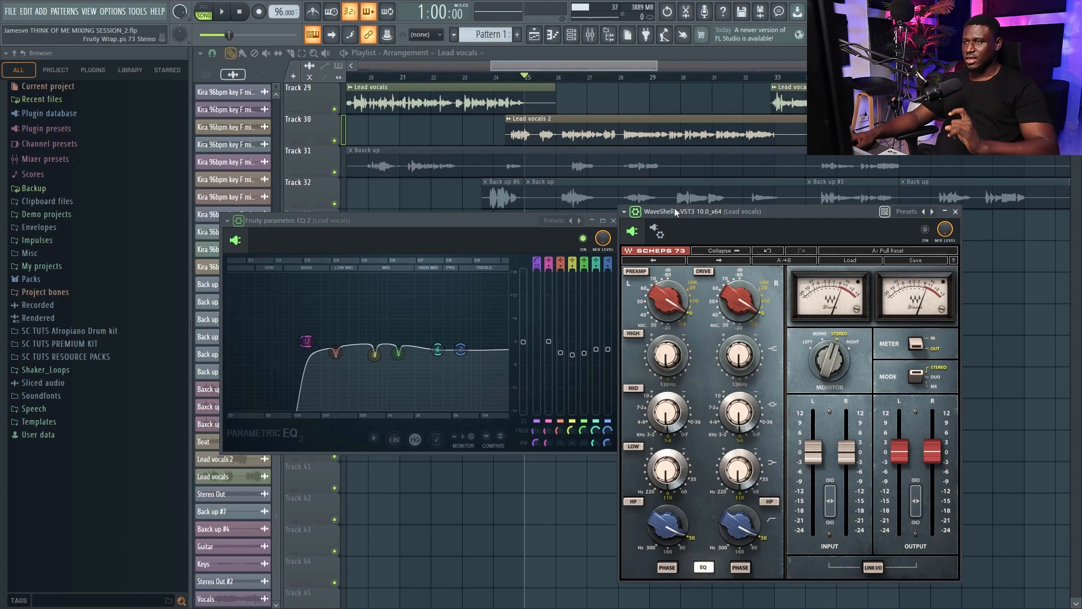
left_click_drag(671, 212, 675, 177)
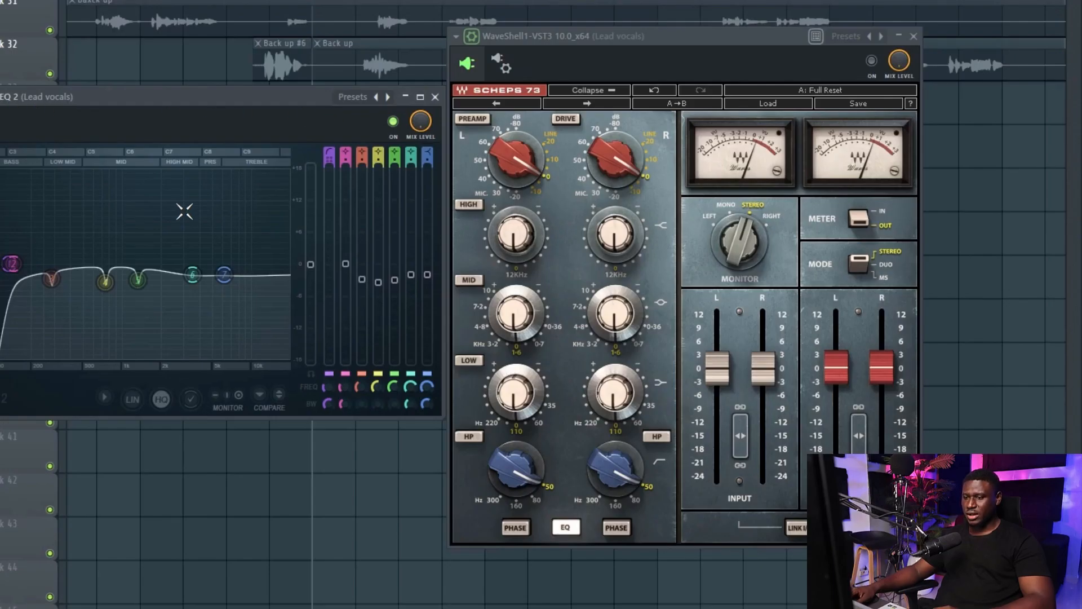
left_click(872, 61)
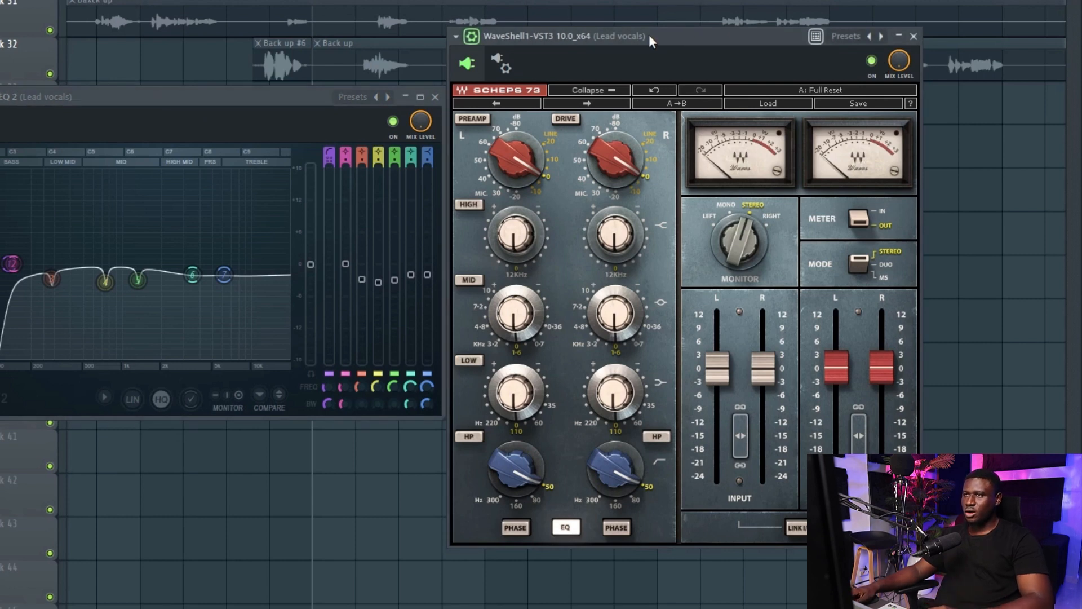
key("space")
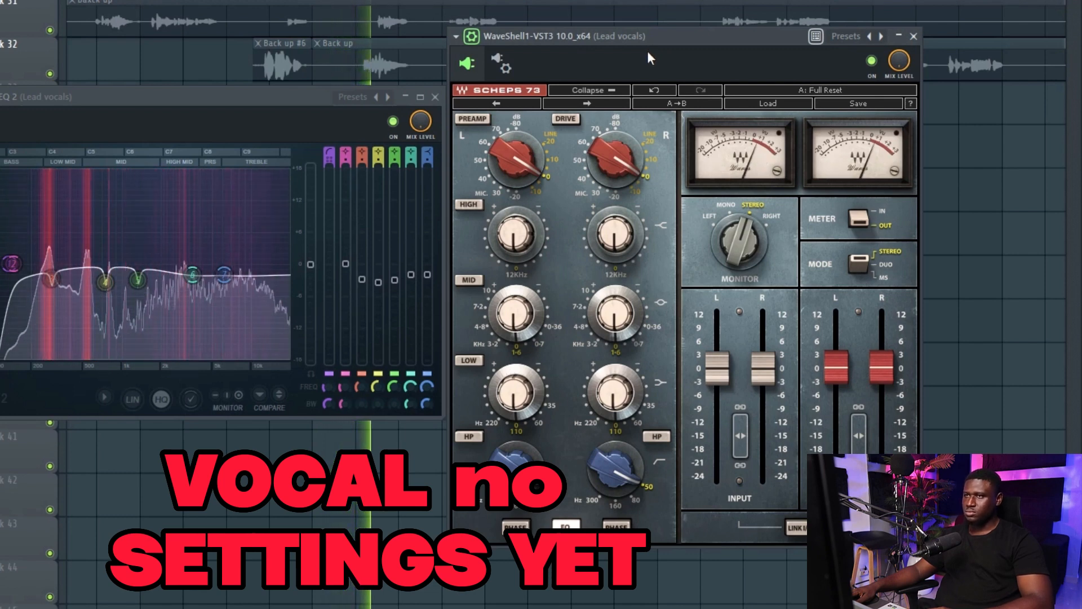
left_click(872, 62)
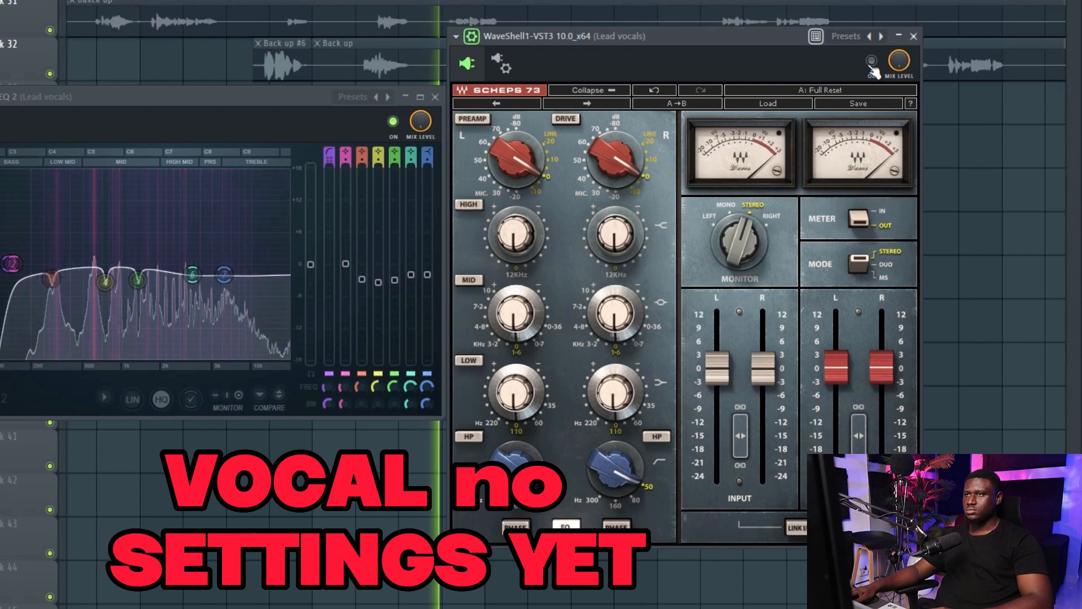
left_click(871, 61)
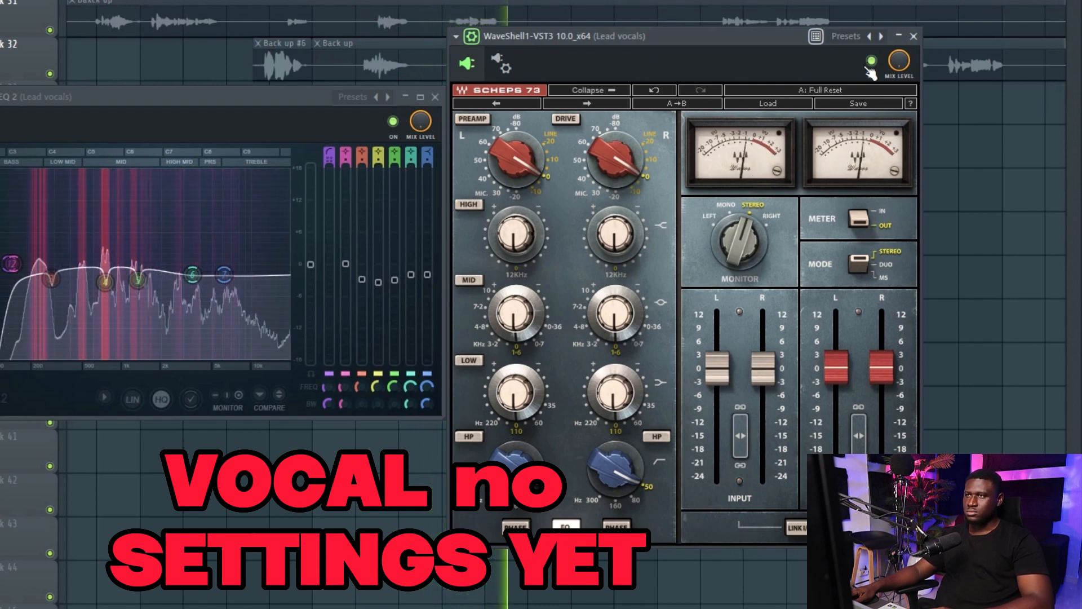
key("space")
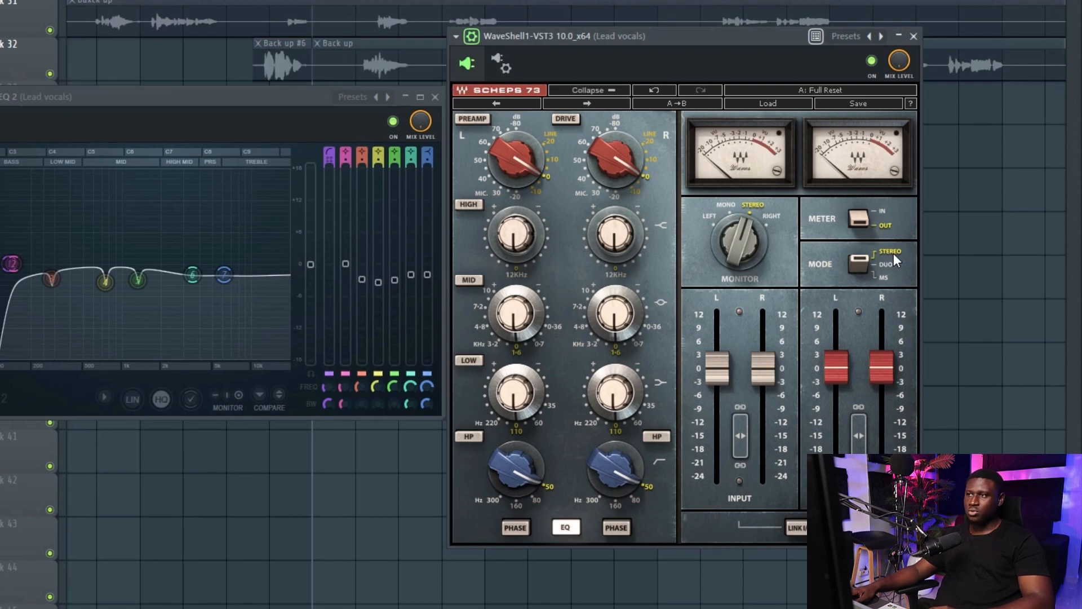
- Try a low-band gain cut of about 12 dB at 110 Hz in Scheps 73 while the lead vocals play
left_click(862, 263)
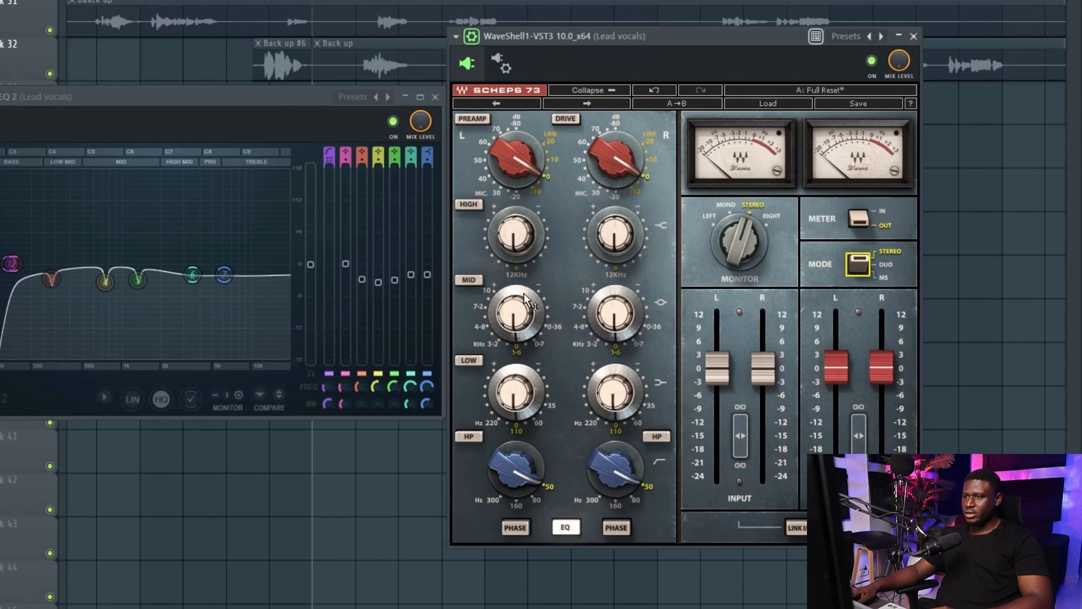
left_click(517, 393)
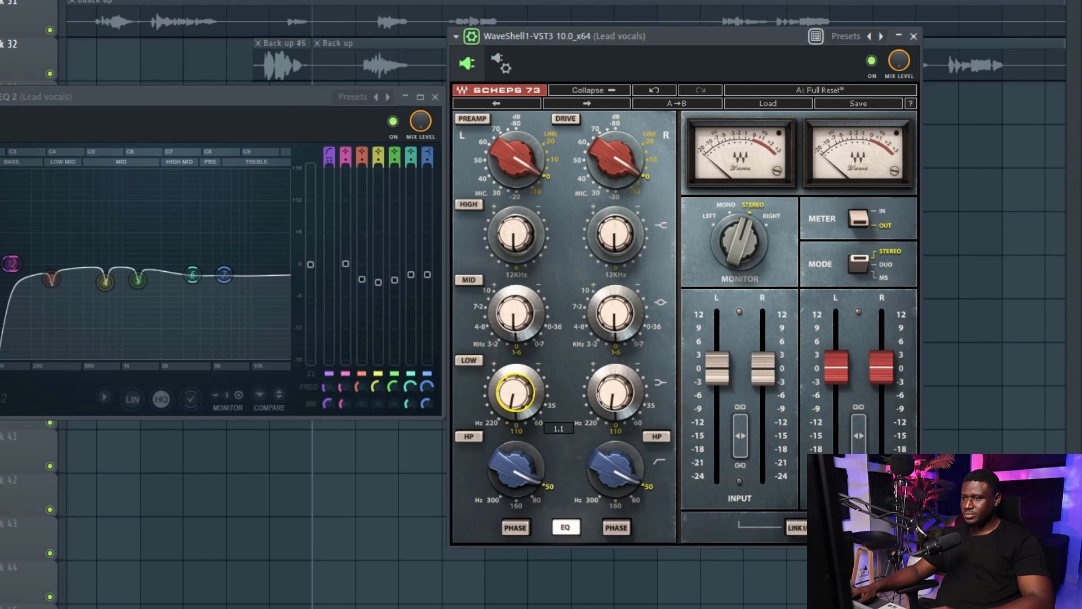
left_click_drag(516, 393, 516, 400)
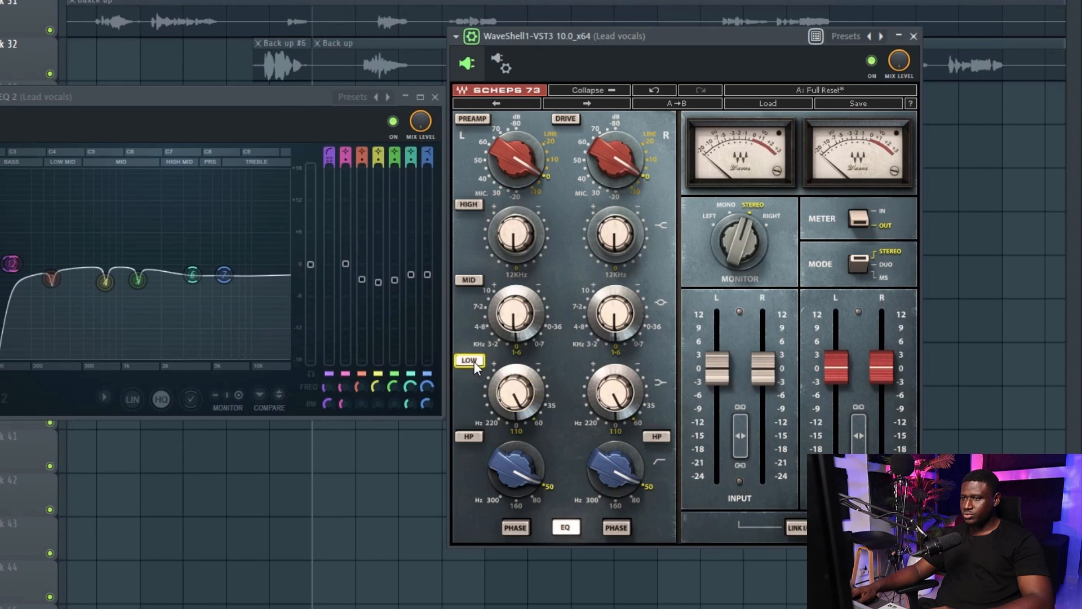
left_click_drag(512, 377, 516, 416)
key("space")
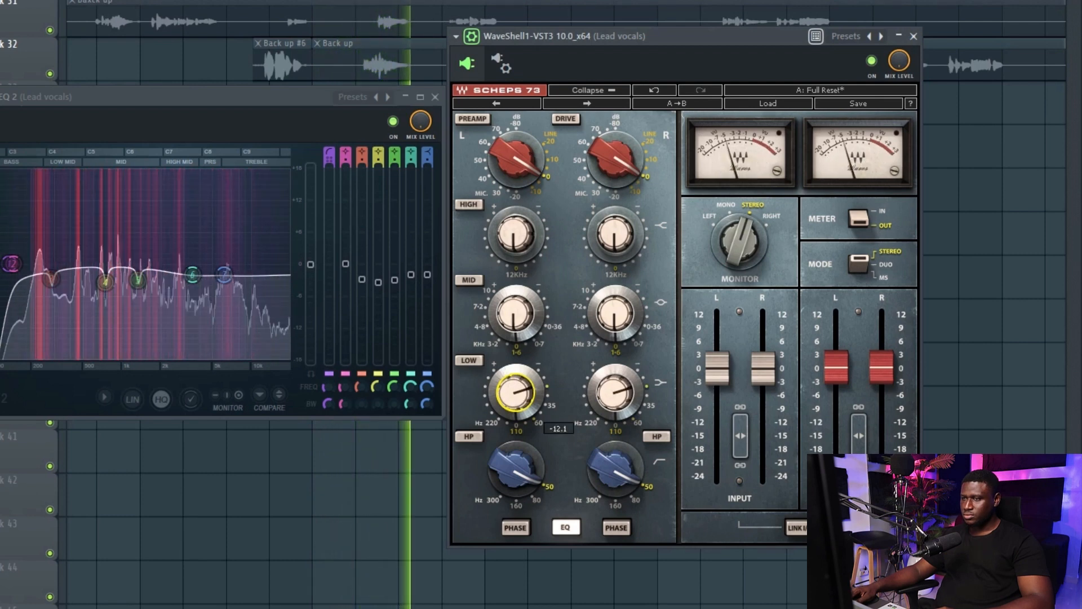
key("space")
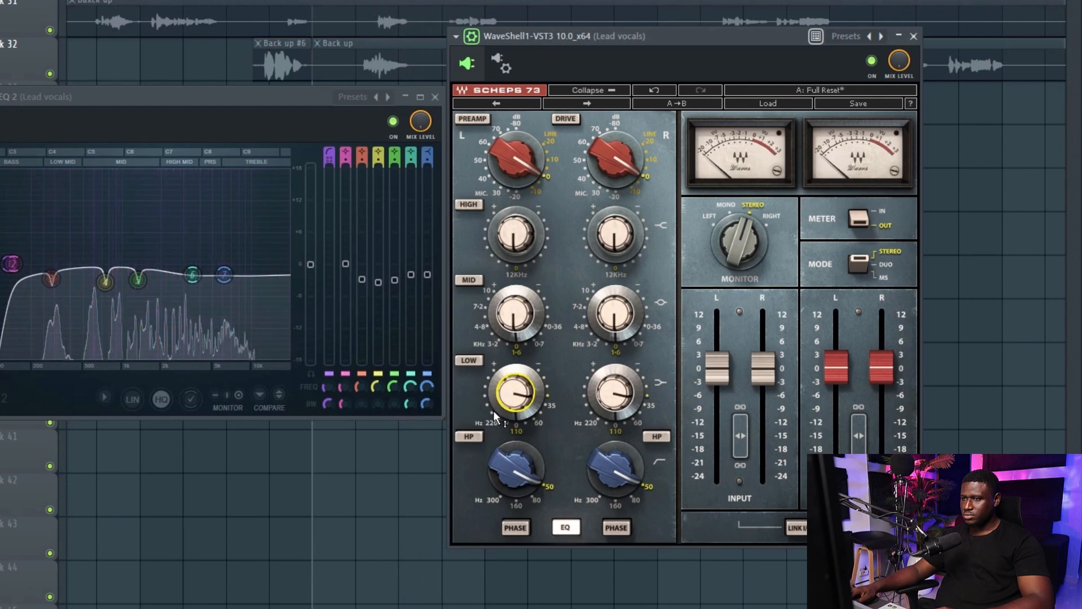
- Set the Scheps 73 low band to 220 Hz and ease its gain to a slight cut during playback
left_click(495, 417)
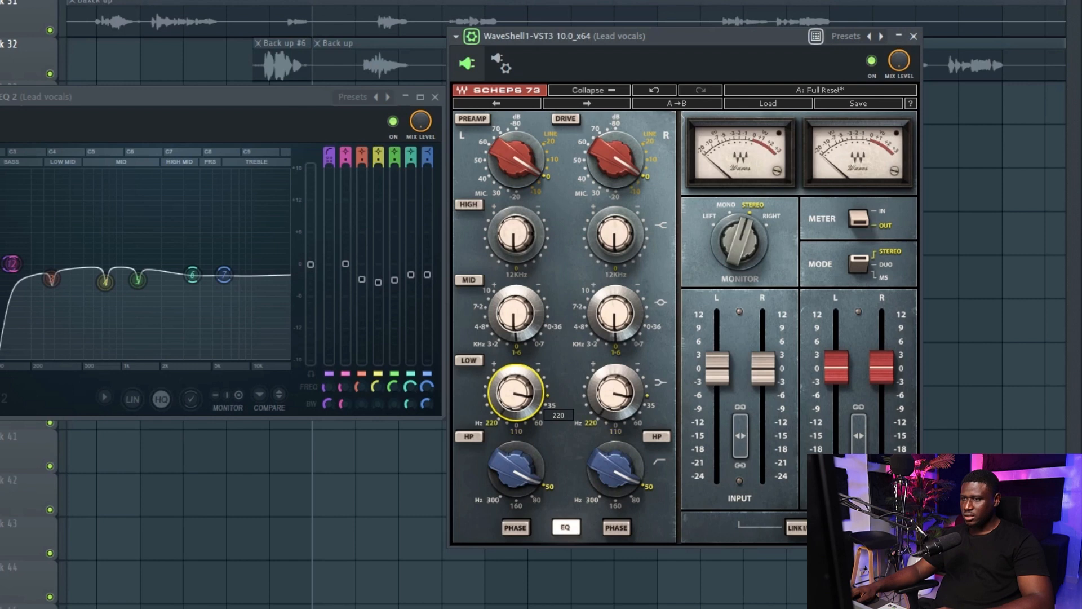
left_click(517, 409)
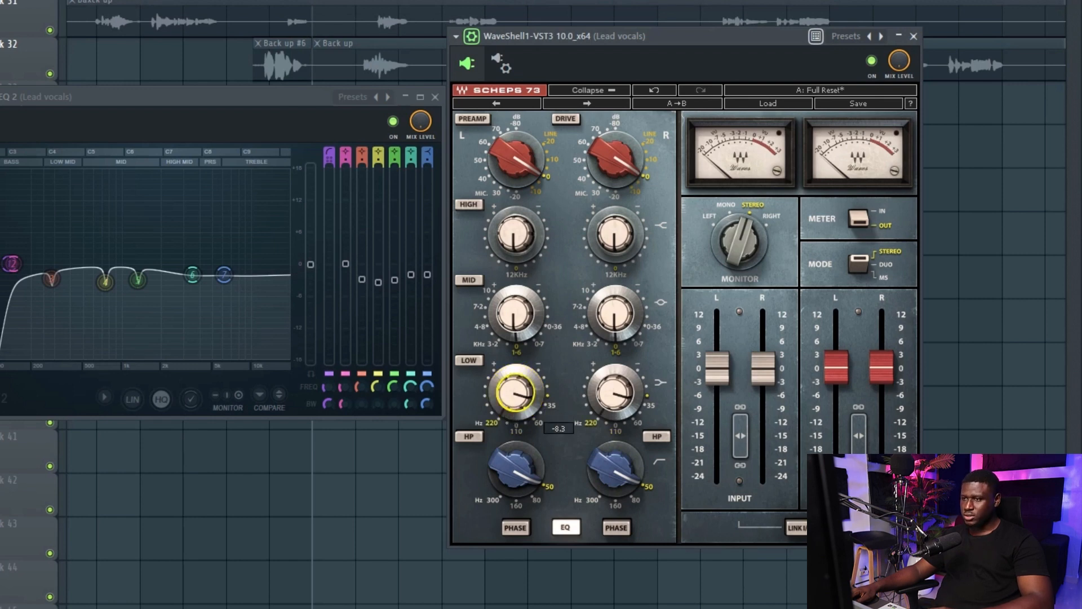
key("space")
mouse_move(516, 393)
left_mouse_down()
mouse_move(515, 417)
mouse_move(516, 373)
left_mouse_up()
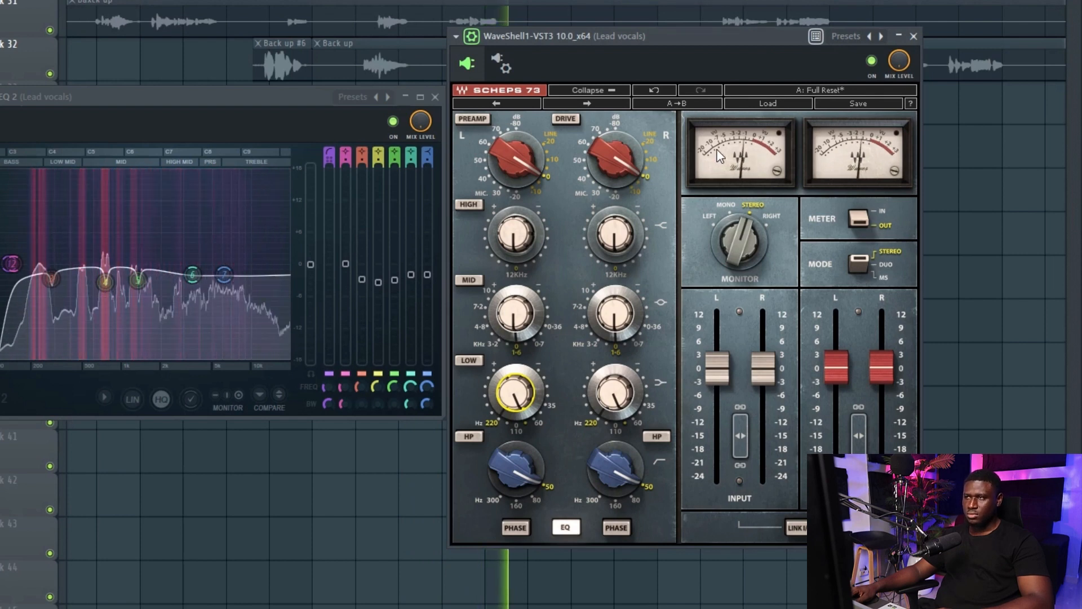
key("space")
- Compare the lead vocals with and without the Scheps 73 low-band cut by playing them with the plugin bypassed and on
left_click(872, 61)
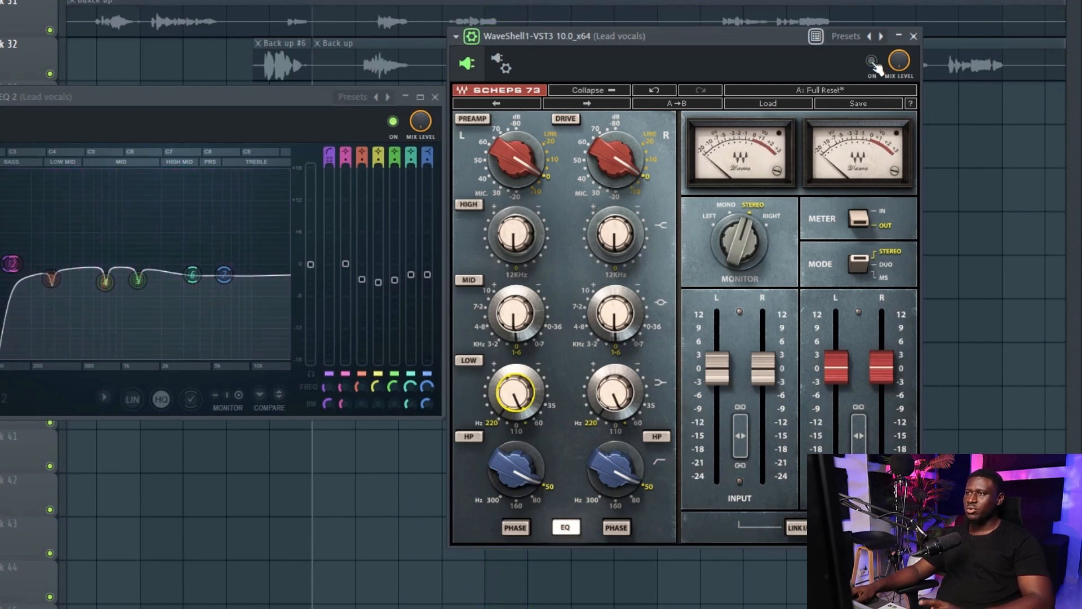
key("space")
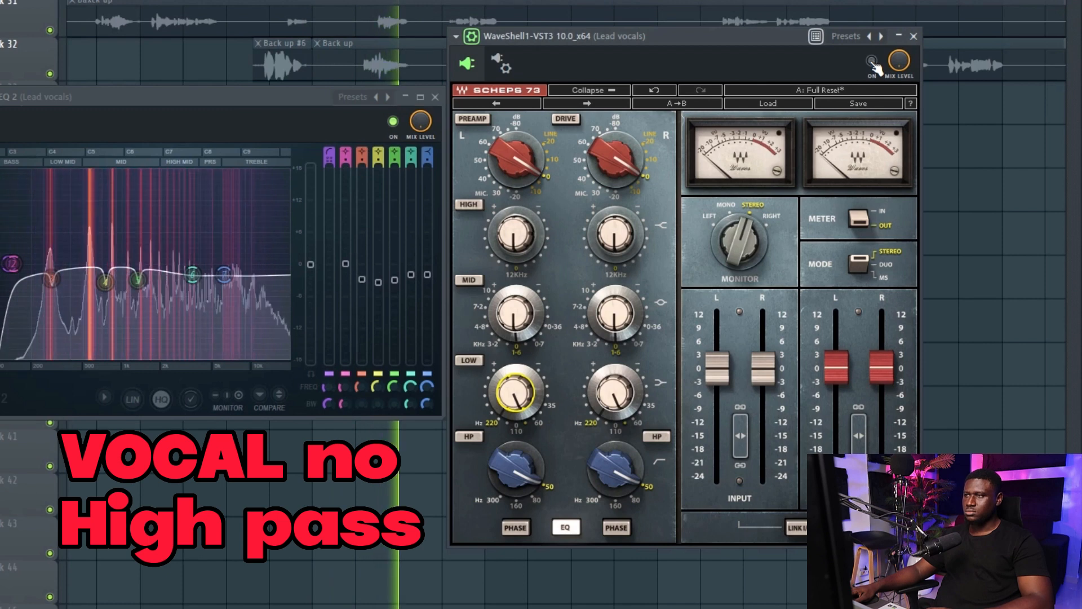
key("space")
left_click(872, 61)
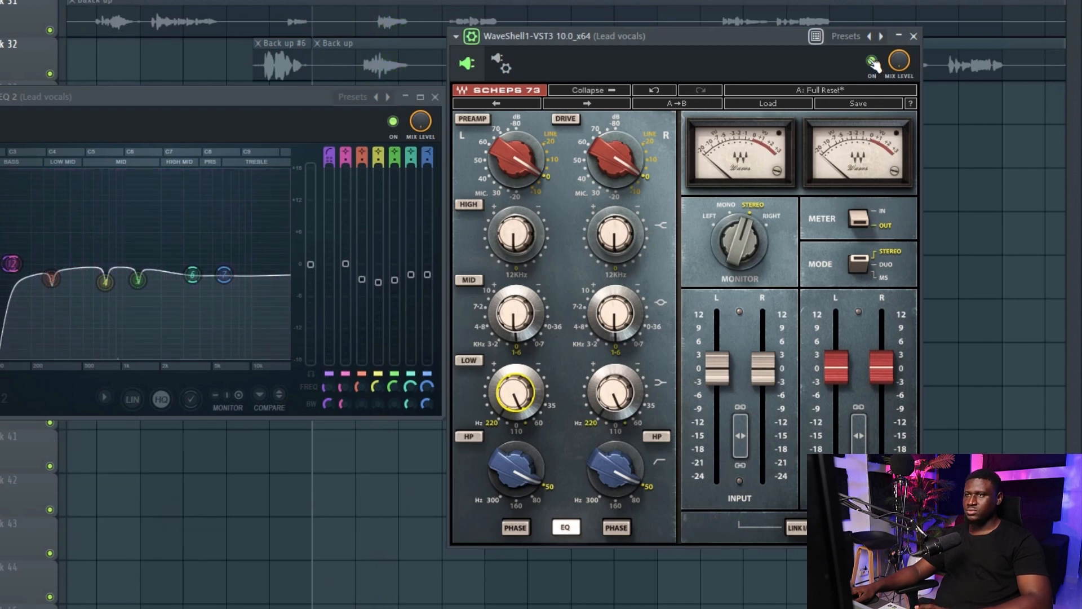
key("space")
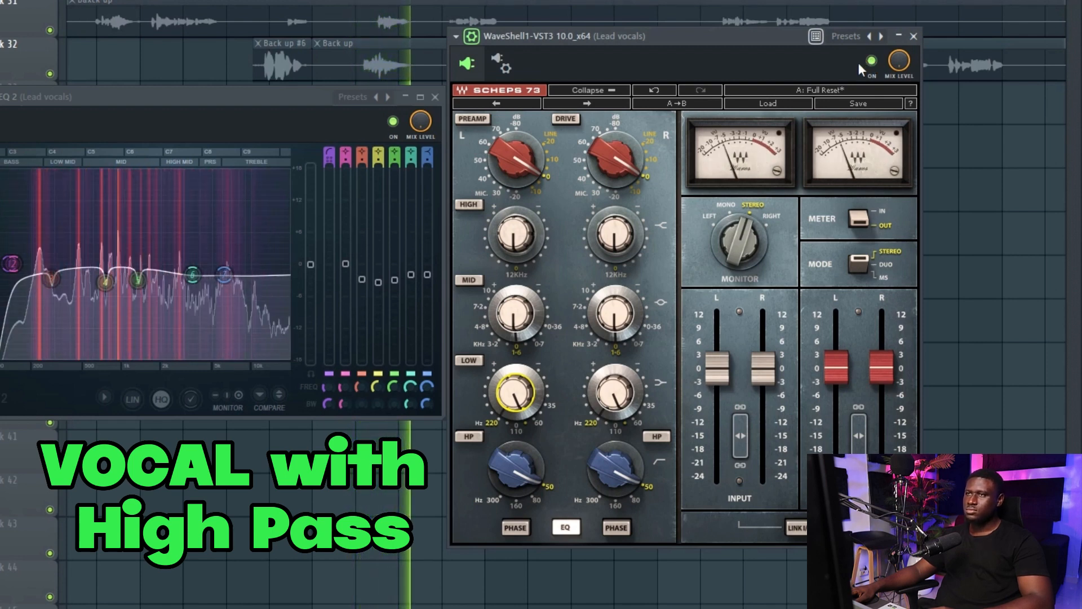
key("space")
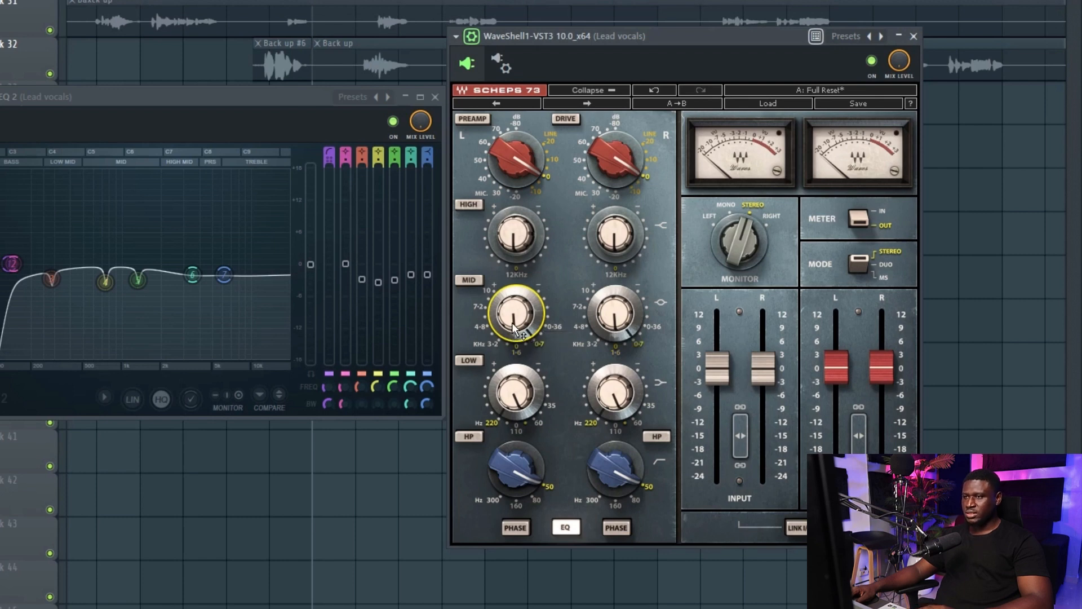
- Raise the Scheps 73 mid-band gain to a slight boost at 0.7 kHz, fine-tuning it while the lead vocals play
left_click_drag(514, 319, 515, 323)
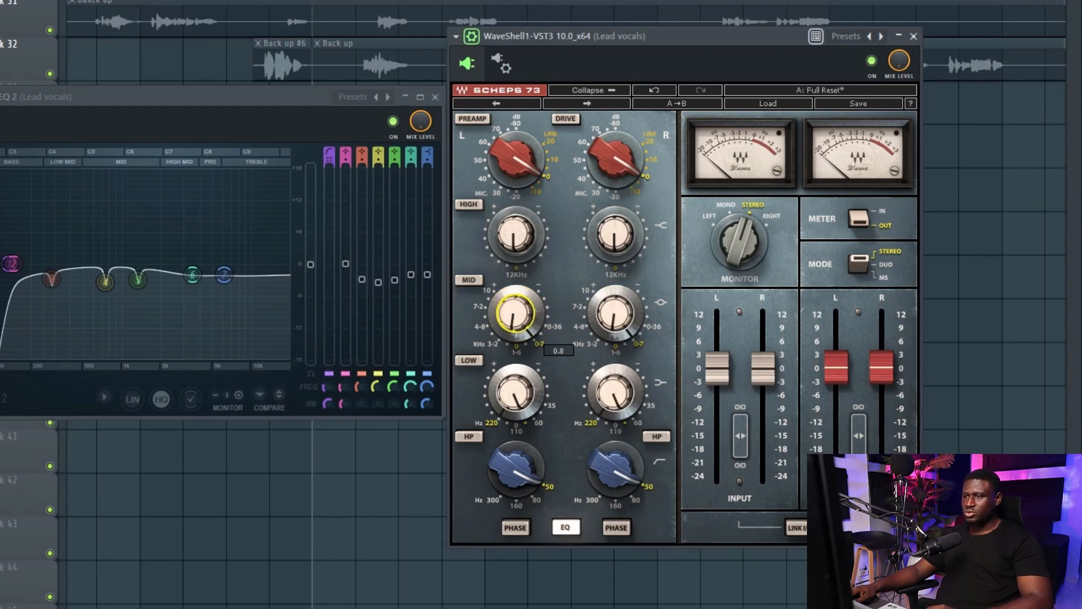
left_click_drag(515, 313, 515, 311)
key("space")
left_click_drag(515, 313, 514, 314)
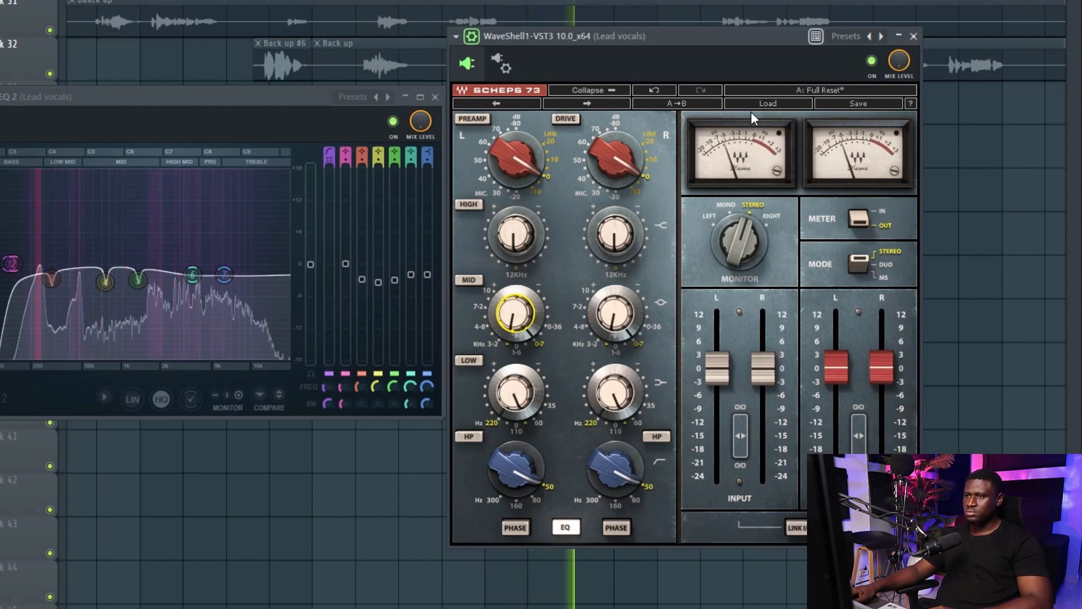
- Compare the lead vocals with Scheps 73 bypassed and with its mid-range boost on during playback
key("space")
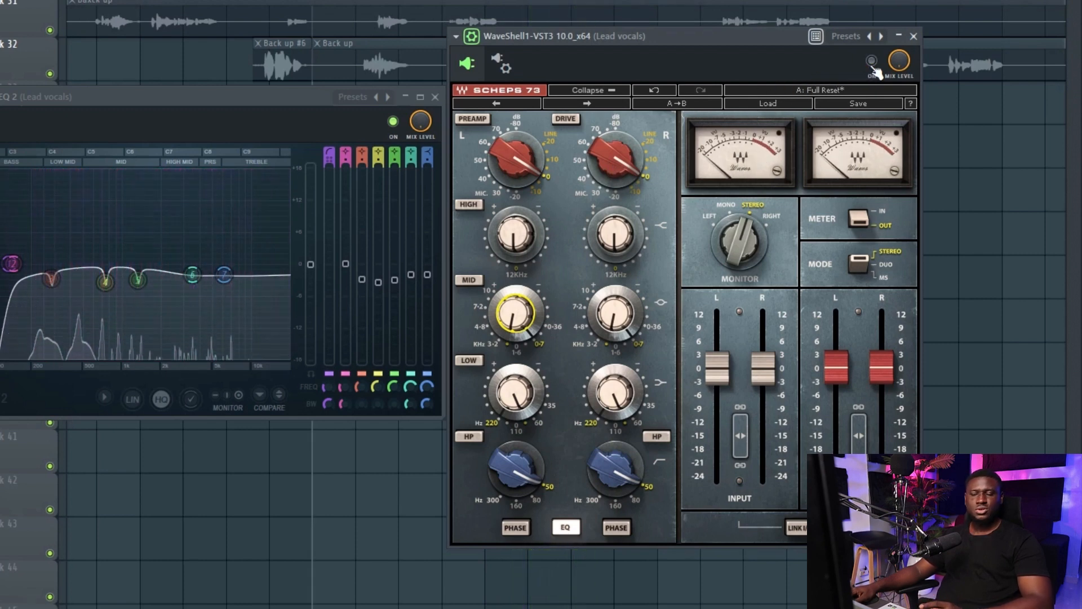
key("space")
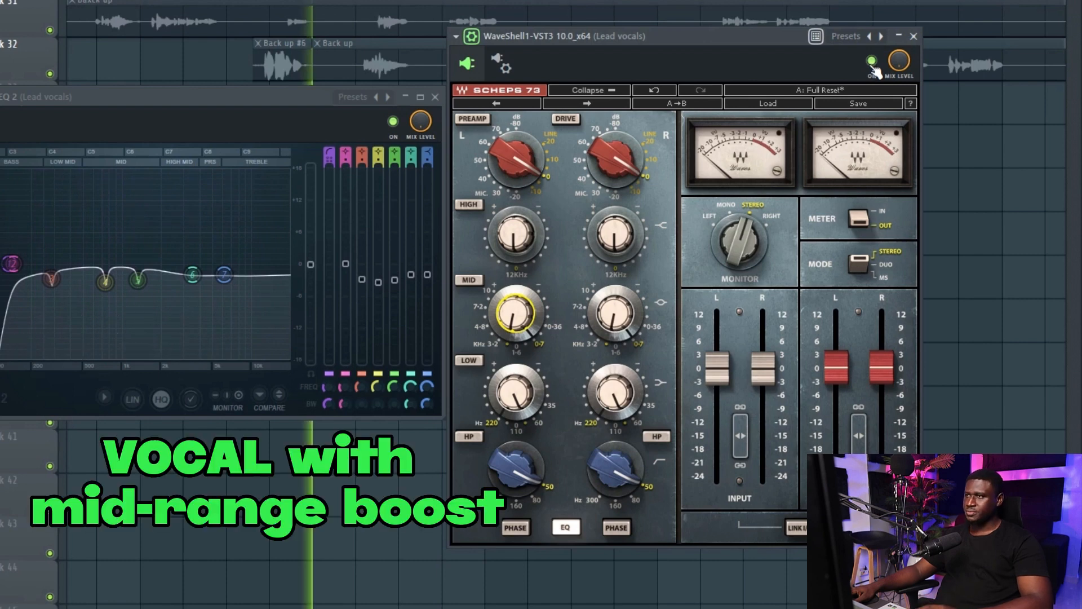
key("space")
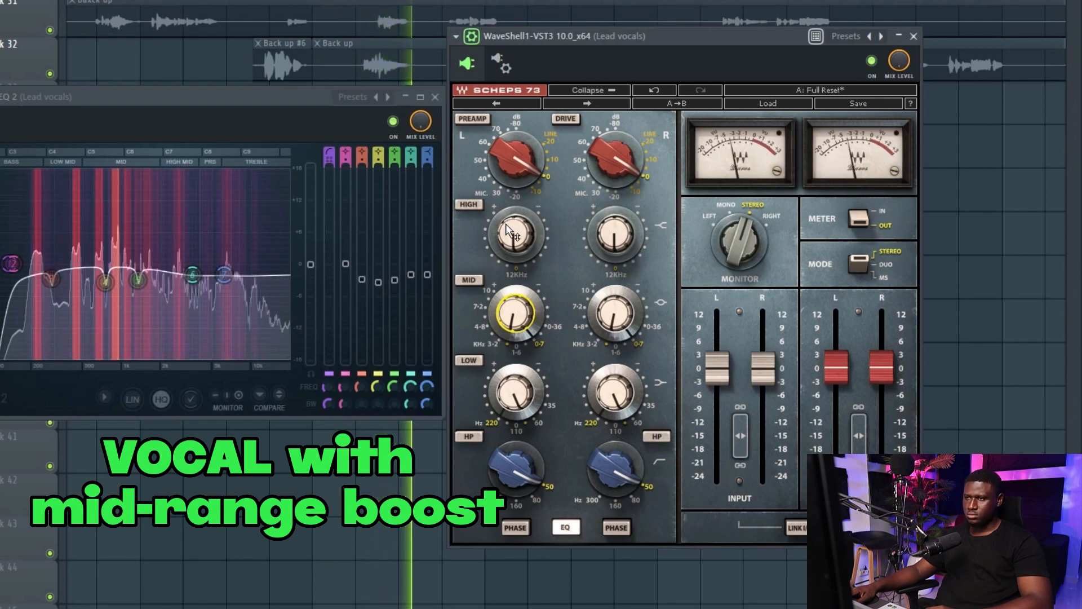
- Boost the Scheps 73 high band at 12 kHz and compare the lead vocals with the plugin bypassed and on
mouse_move(512, 239)
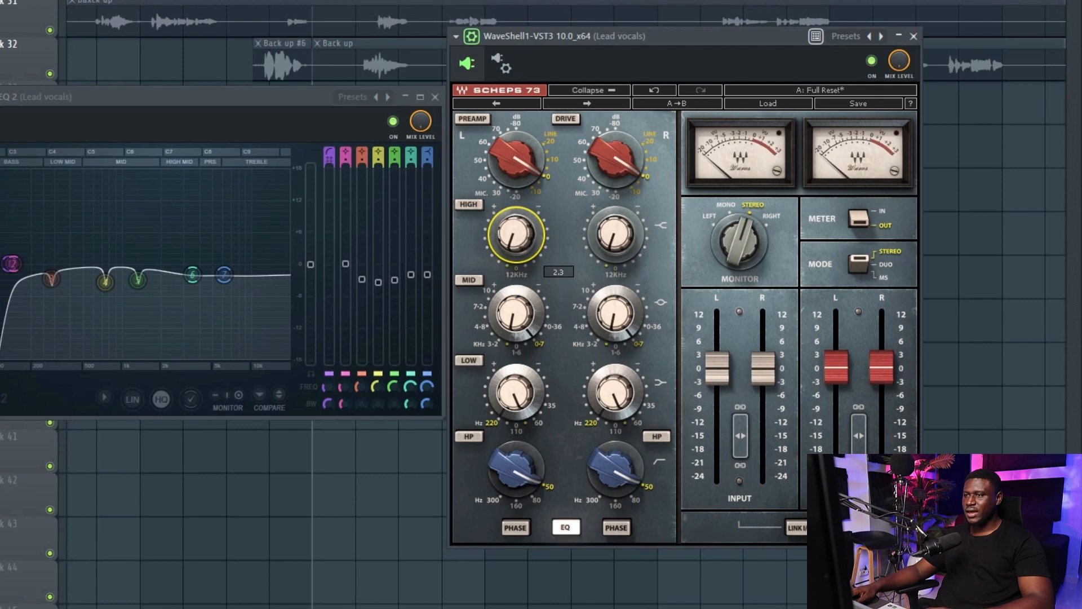
left_click_drag(516, 234, 516, 232)
key("space")
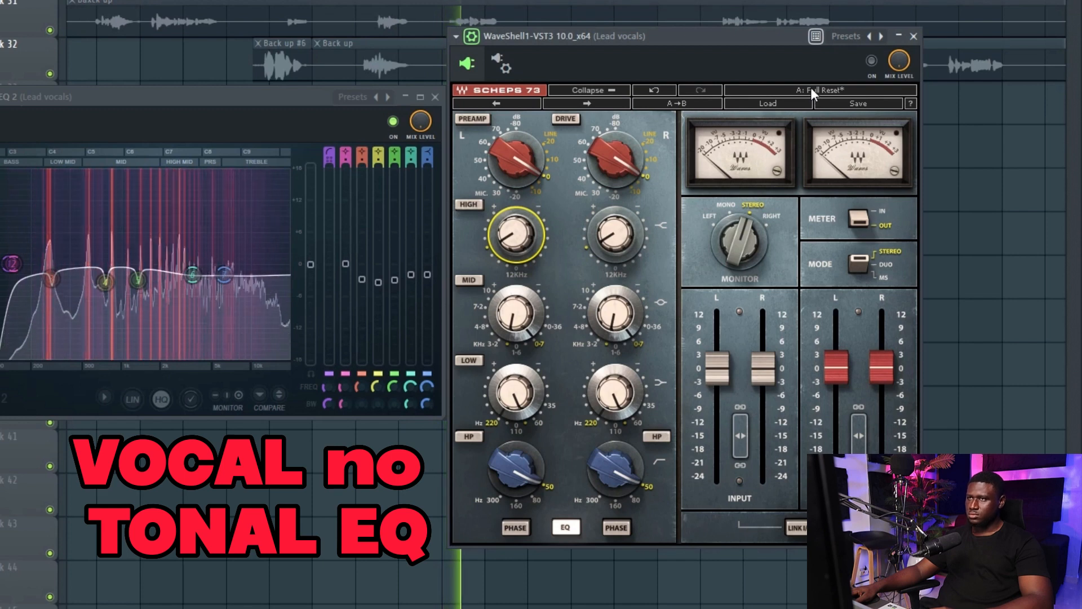
left_click(873, 61)
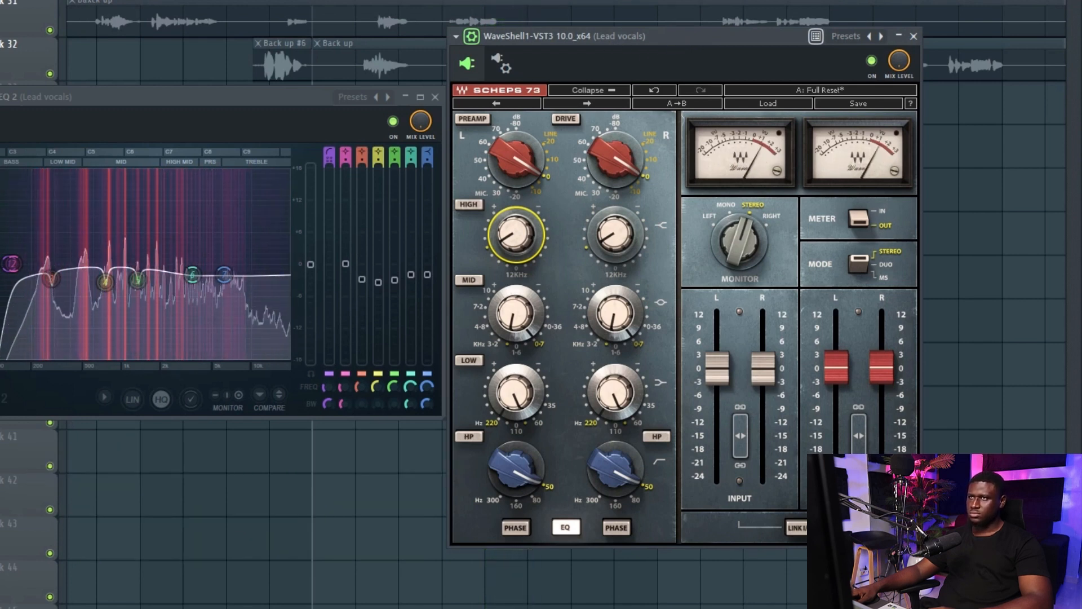
key("space")
- Compare the lead vocals with both EQs bypassed, with only Fruity parametric EQ 2 on, and with both on
left_click(393, 121)
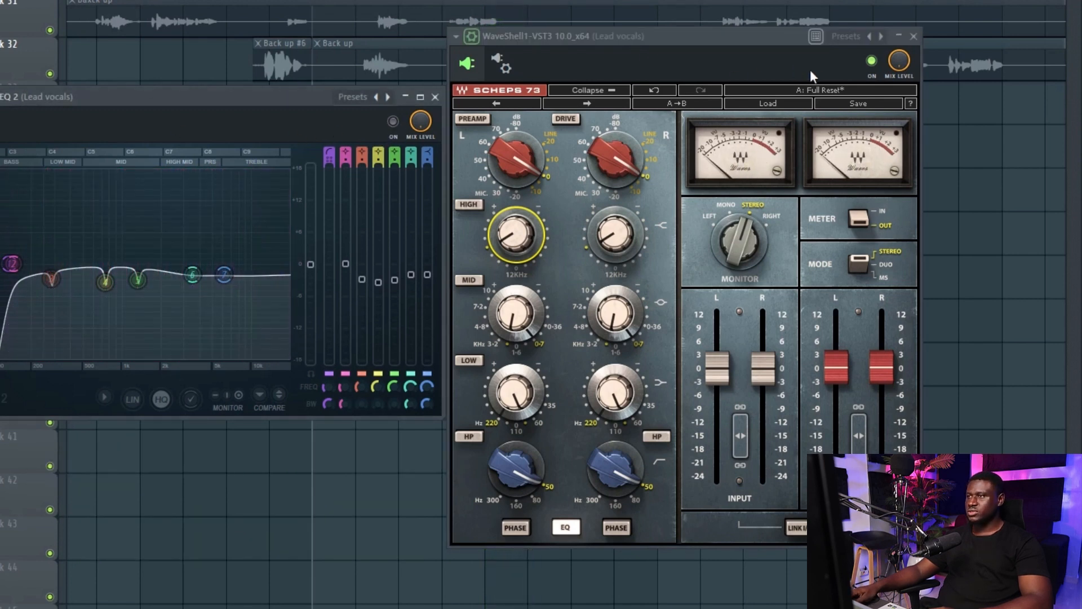
key("space")
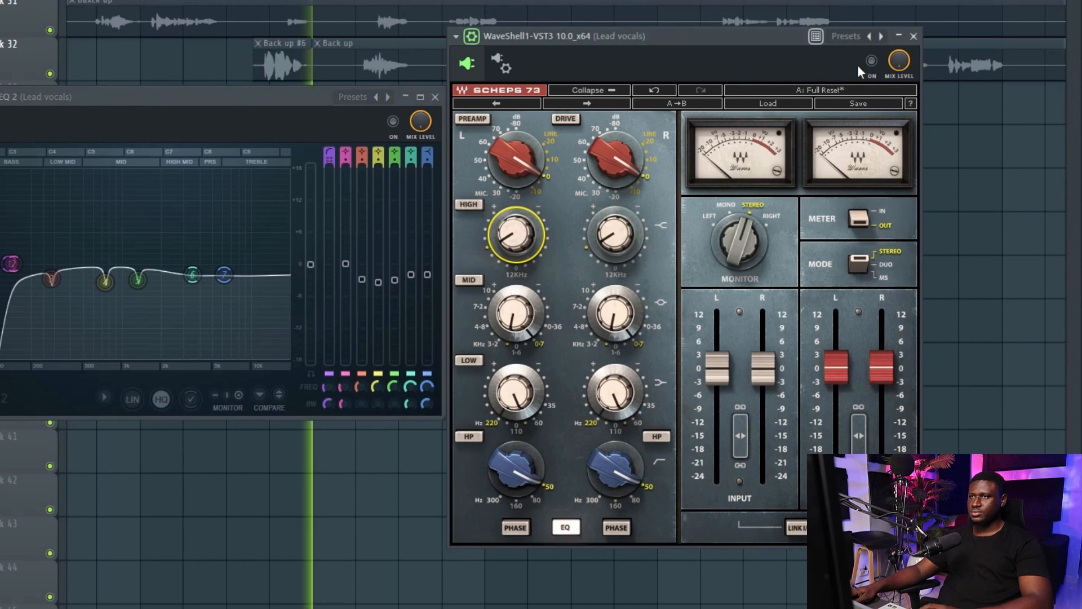
left_click(393, 122)
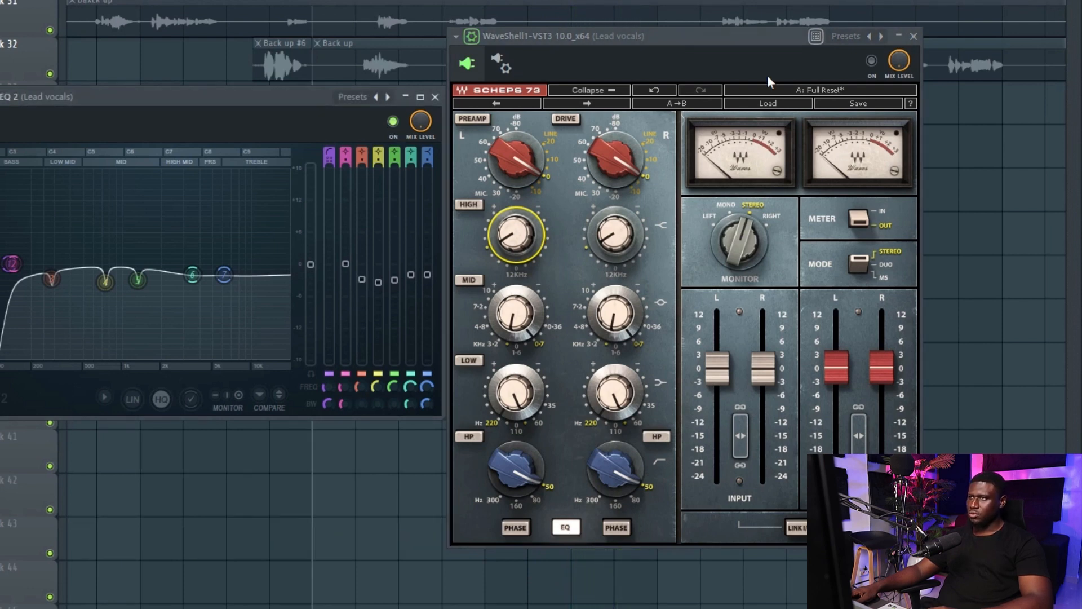
key("space")
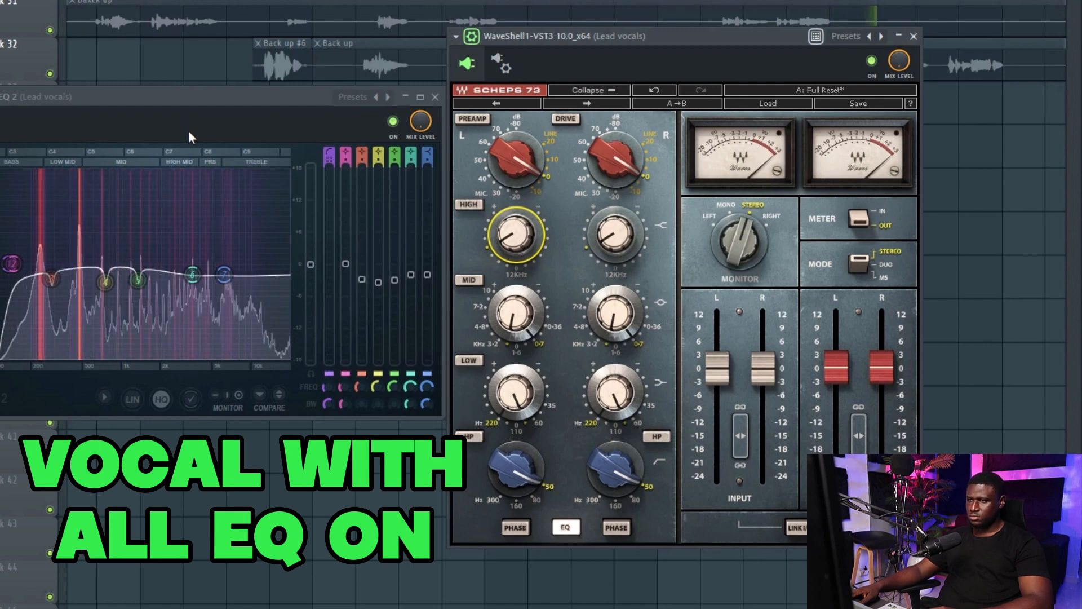
- Fine-tune the Scheps 73 low-band cut at 220 Hz while the lead vocals play with both EQs on, then stop playback
left_click(515, 393)
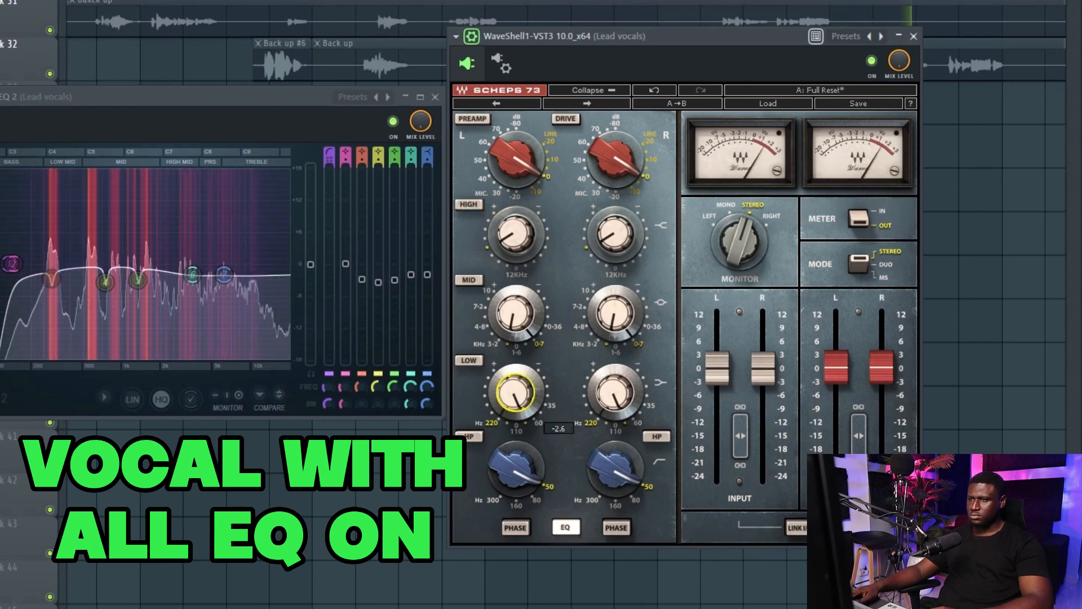
left_click_drag(514, 386, 514, 381)
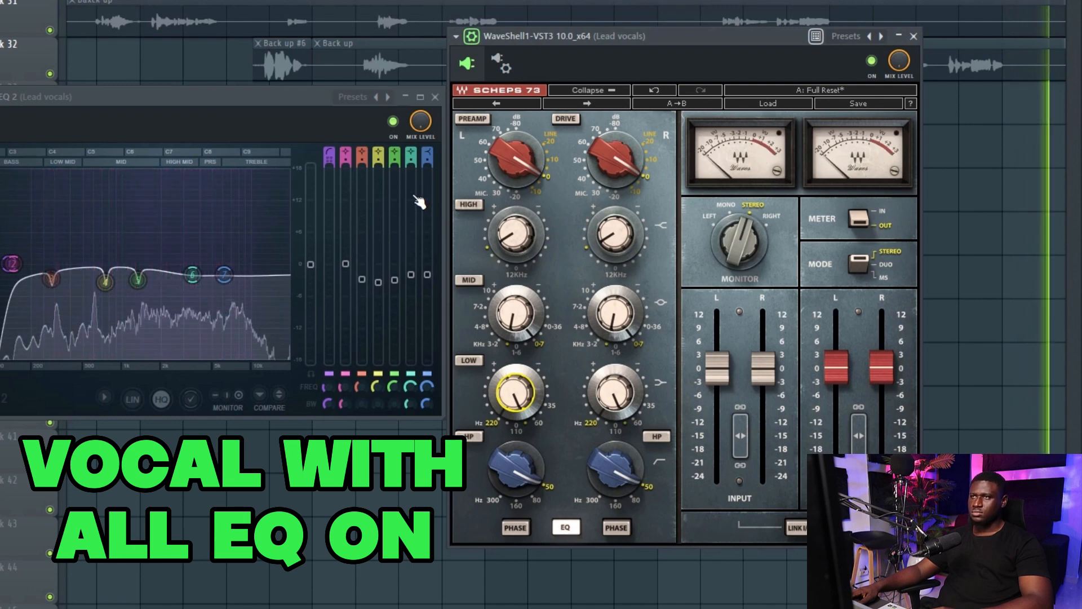
key("space")
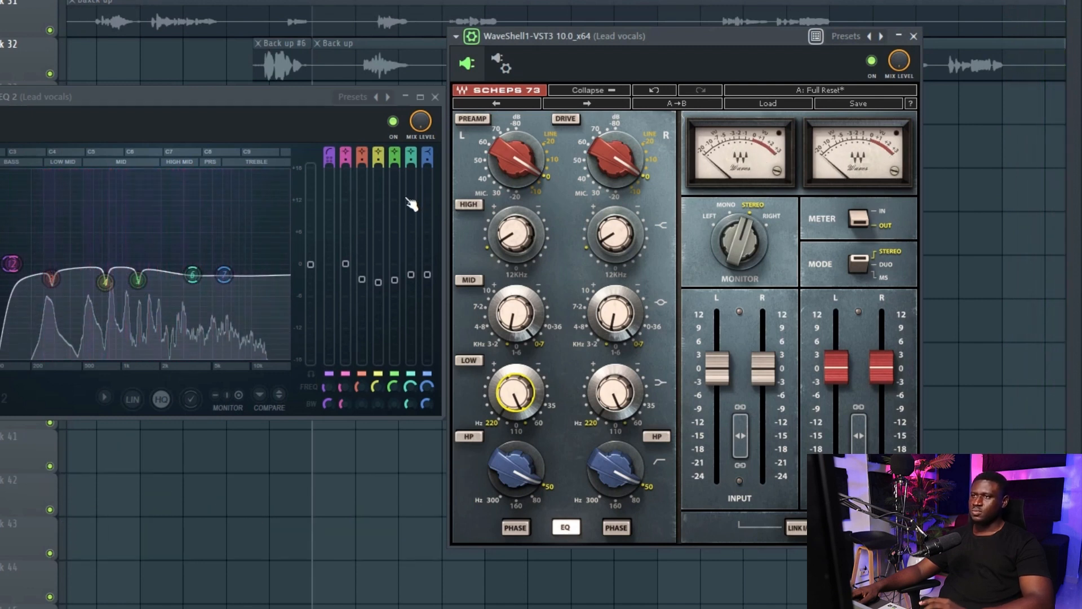